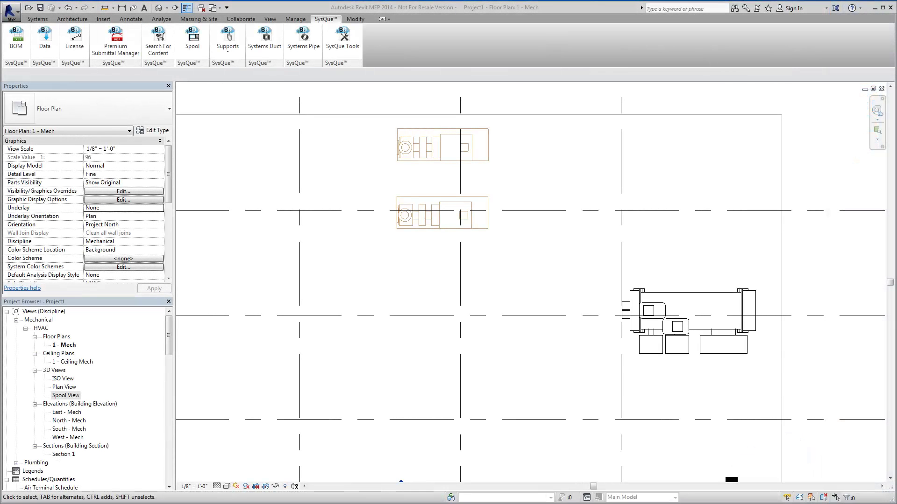
# Choose the CU Solder Nibco x CS GRV Victaulic pipe with Inherit Elevation and Inherit Size on
pyautogui.click(302, 38)
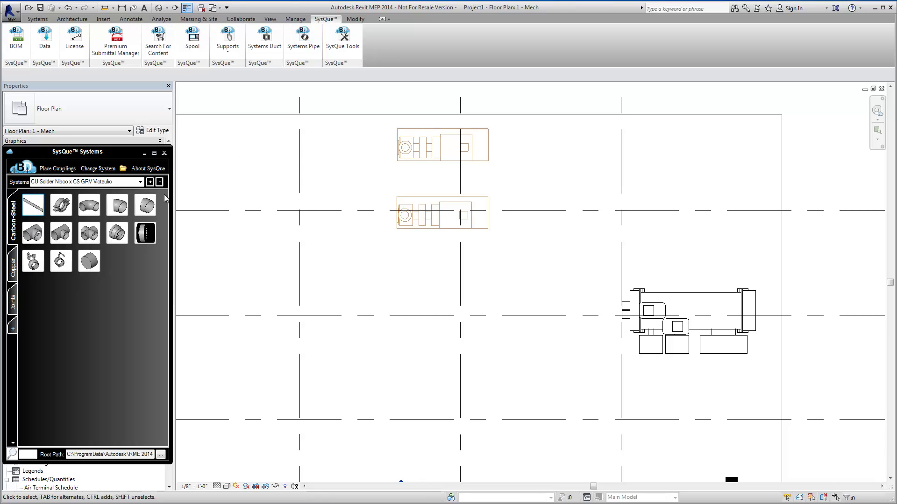
pyautogui.click(141, 181)
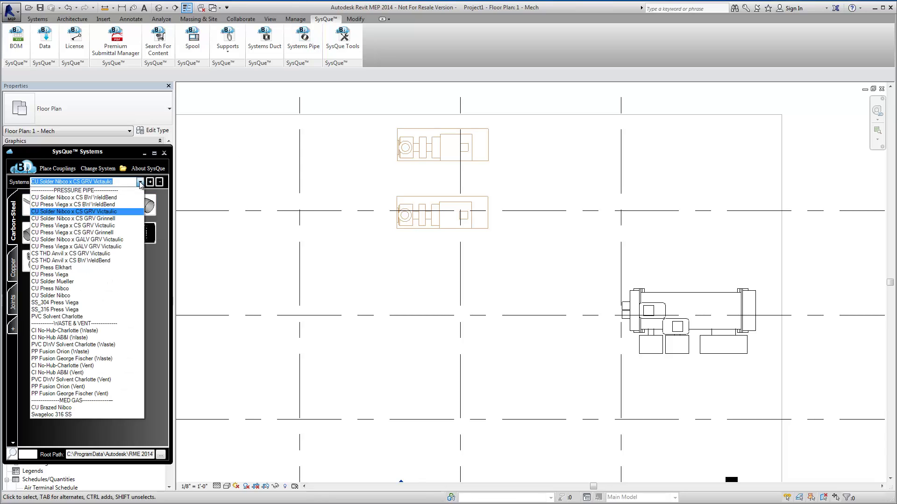
pyautogui.click(116, 212)
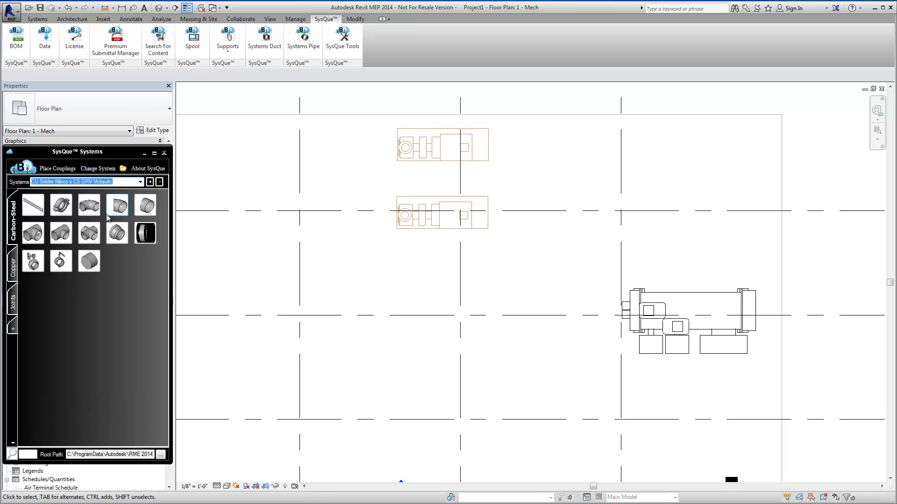
pyautogui.click(35, 209)
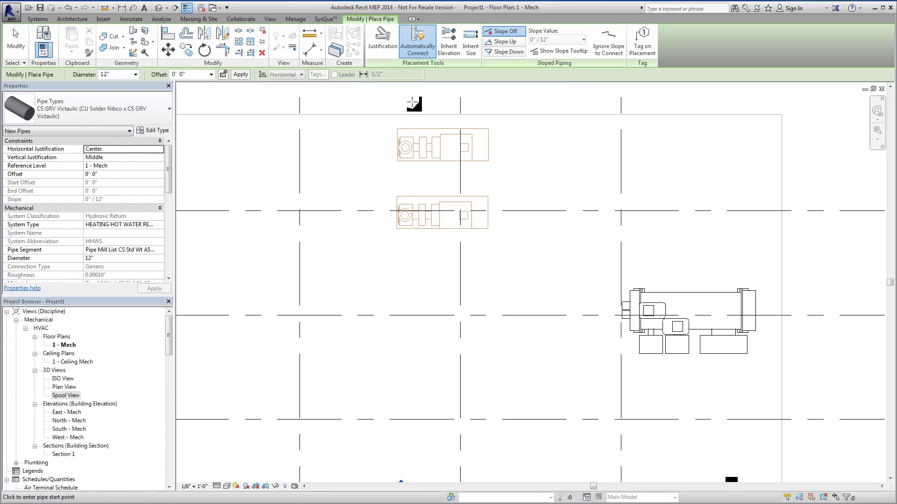
pyautogui.click(448, 41)
pyautogui.click(470, 41)
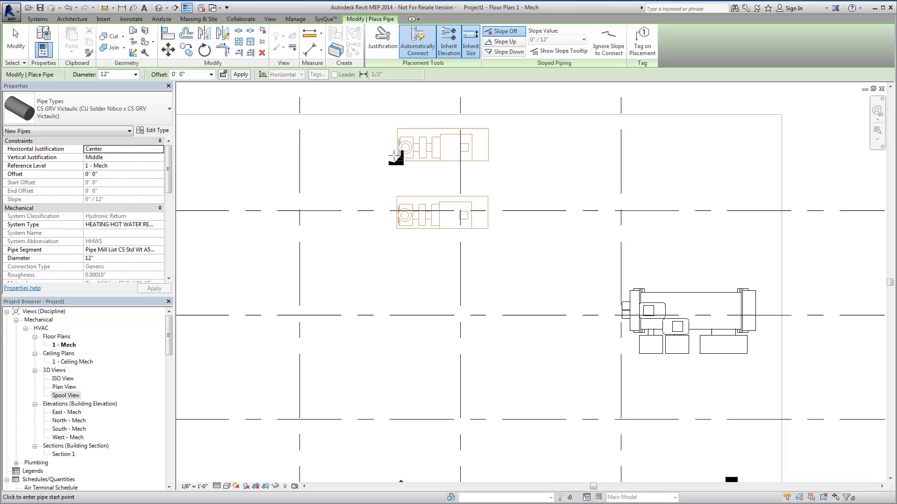
# Draw the 8" pipe left from the upper pump, down at 9' 0" offset, then right
pyautogui.click(397, 148)
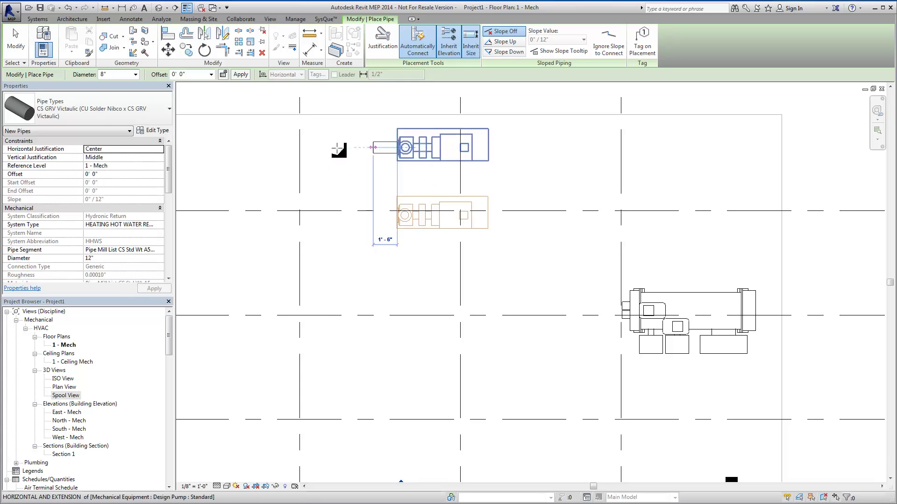
pyautogui.click(295, 148)
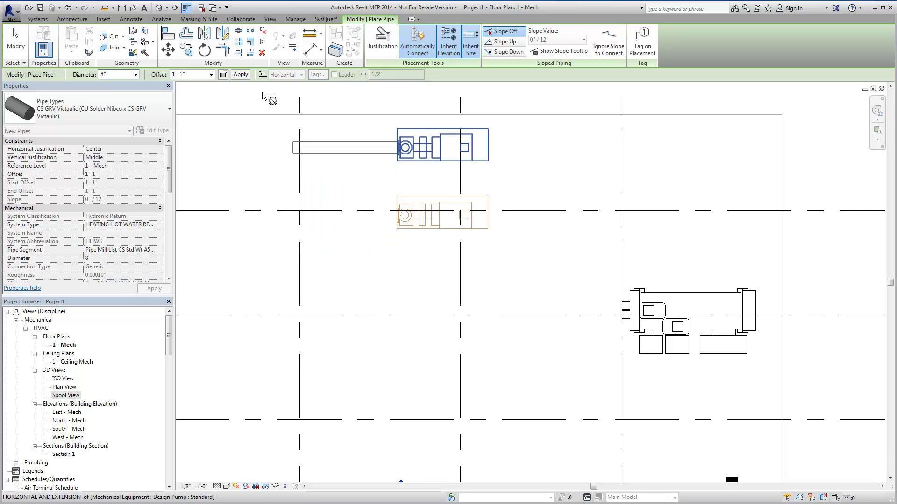
pyautogui.click(211, 74)
pyautogui.click(187, 105)
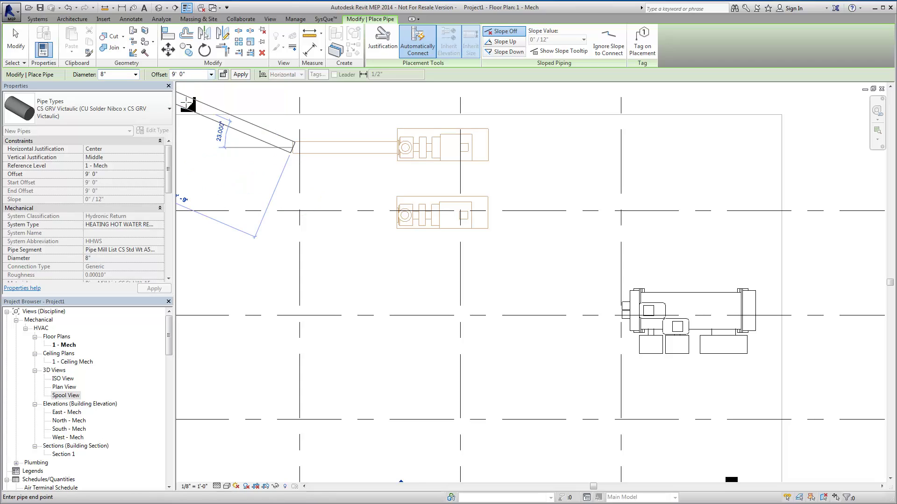
pyautogui.click(295, 305)
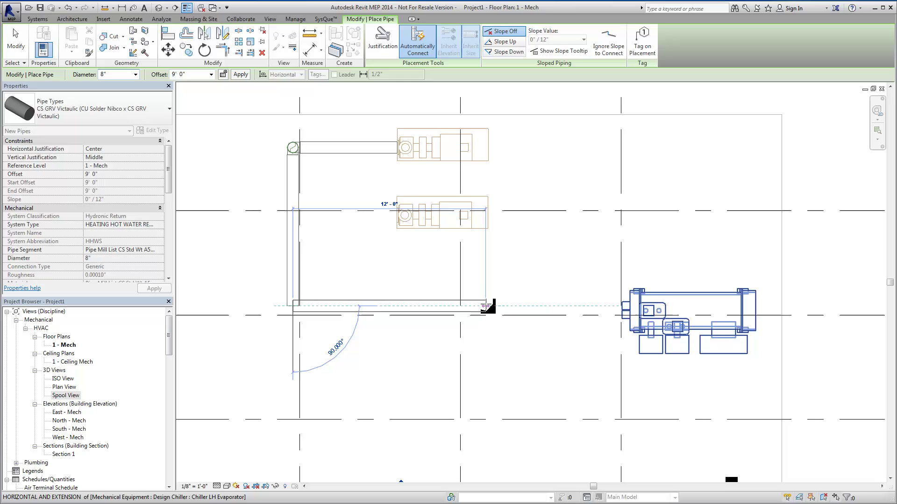
pyautogui.click(486, 306)
pyautogui.press('Escape')
pyautogui.press('Escape')
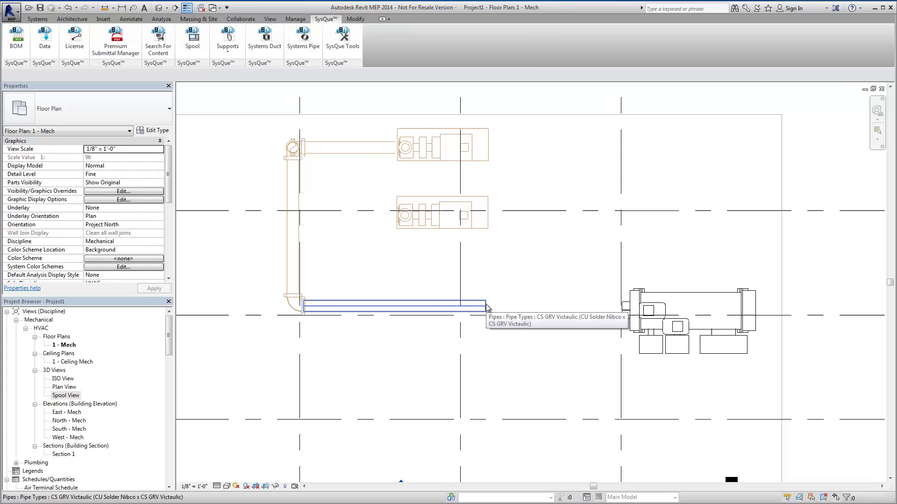
# Draw an 8" pipe from the lower pump connector, inheriting elevation and size, into the vertical pipe
pyautogui.click(307, 48)
pyautogui.click(42, 205)
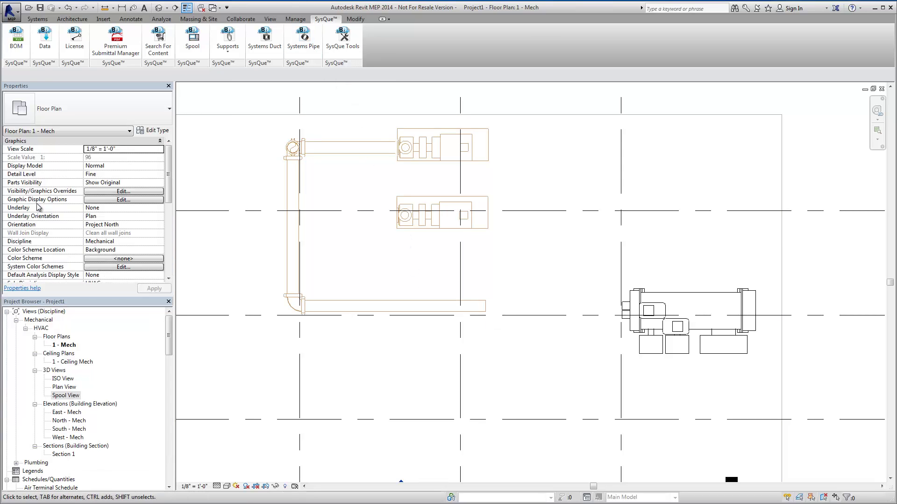
pyautogui.click(450, 47)
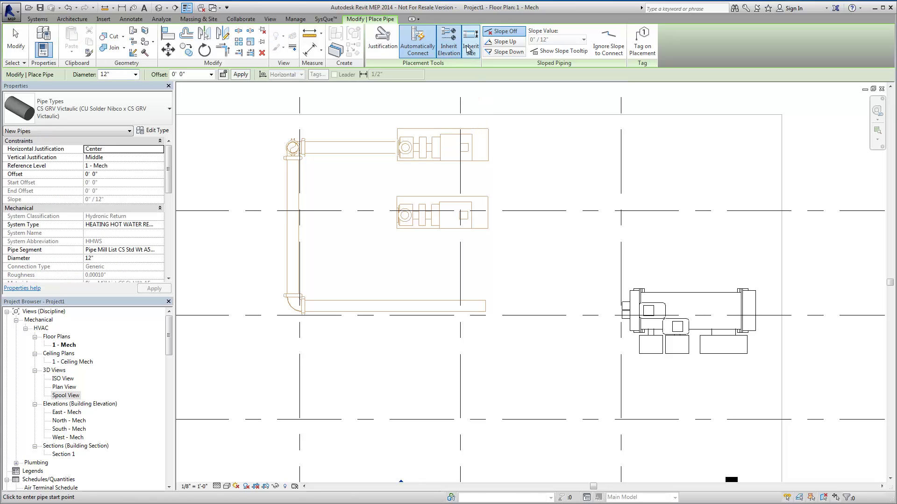
pyautogui.click(470, 47)
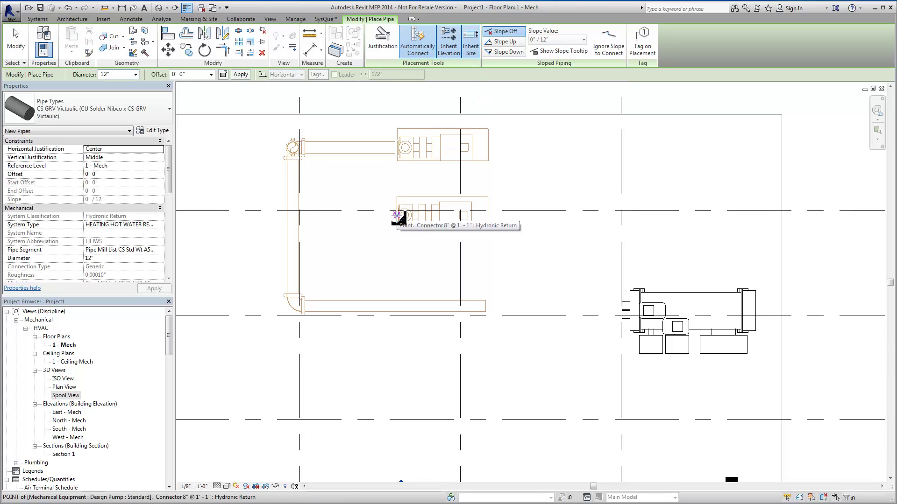
pyautogui.click(397, 216)
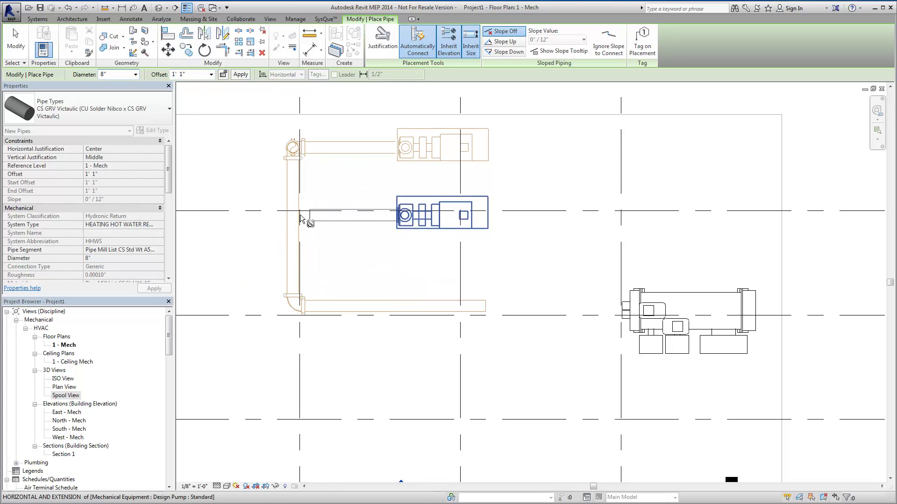
pyautogui.click(293, 215)
pyautogui.press('Escape')
pyautogui.press('Escape')
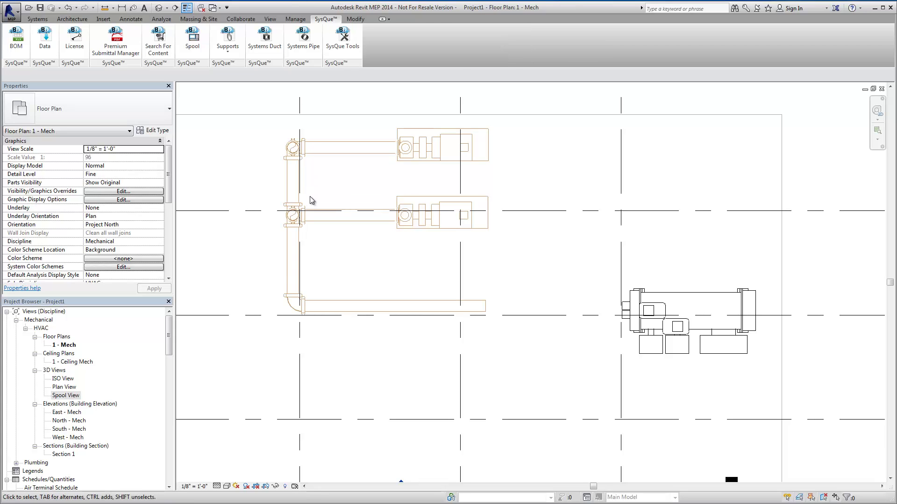
# In the ISO view, place balance valves on the upper and lower pump pipes, then return to 1 - Mech
pyautogui.doubleClick(67, 379)
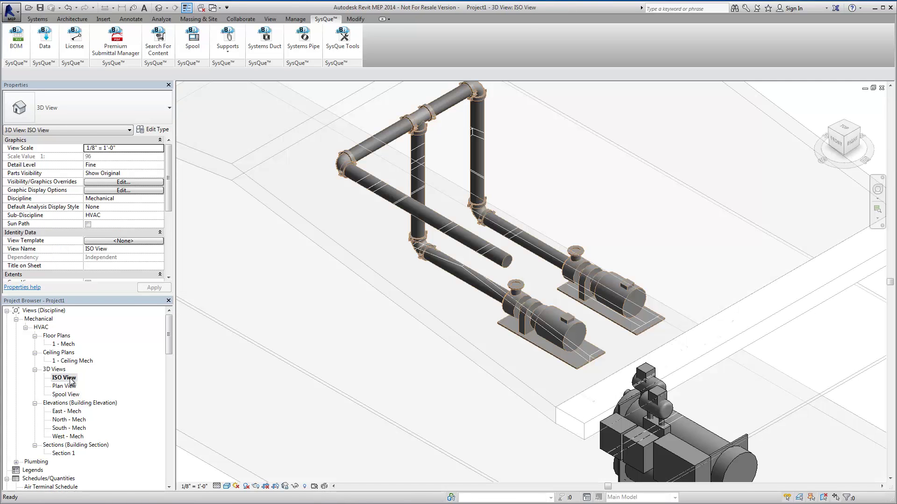
pyautogui.click(304, 37)
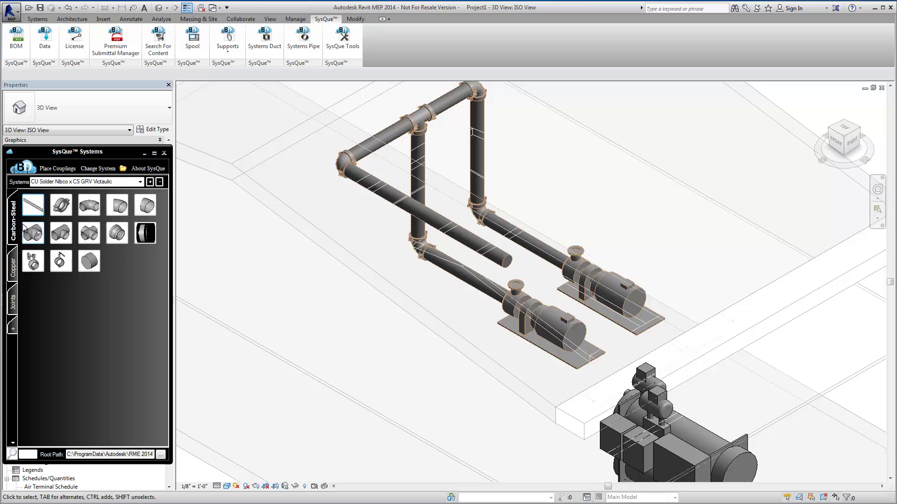
pyautogui.click(31, 264)
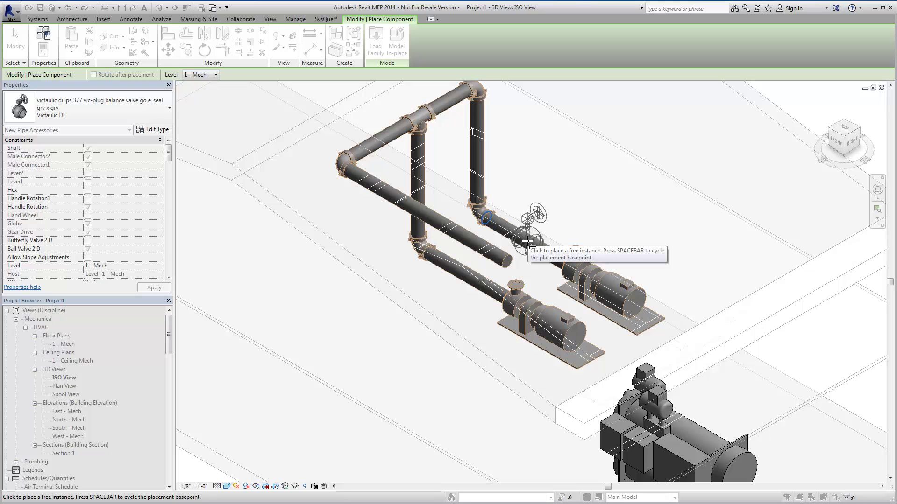
pyautogui.click(442, 104)
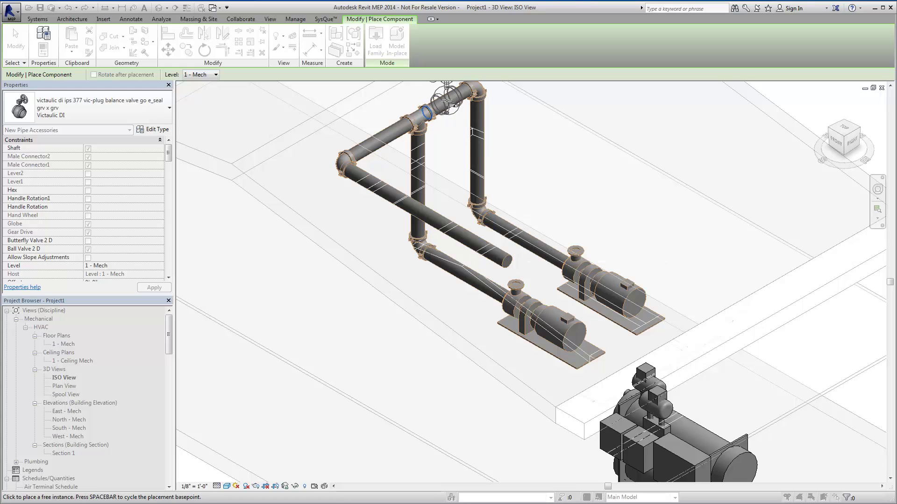
pyautogui.click(527, 240)
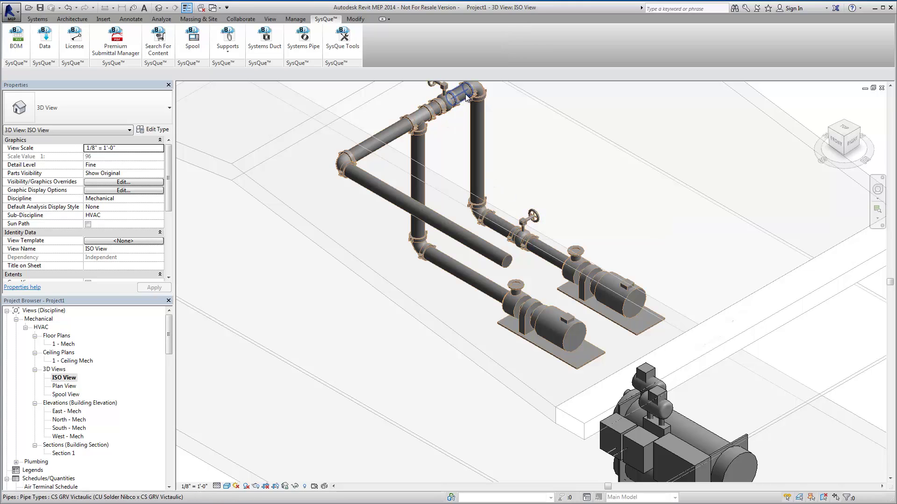
pyautogui.click(881, 88)
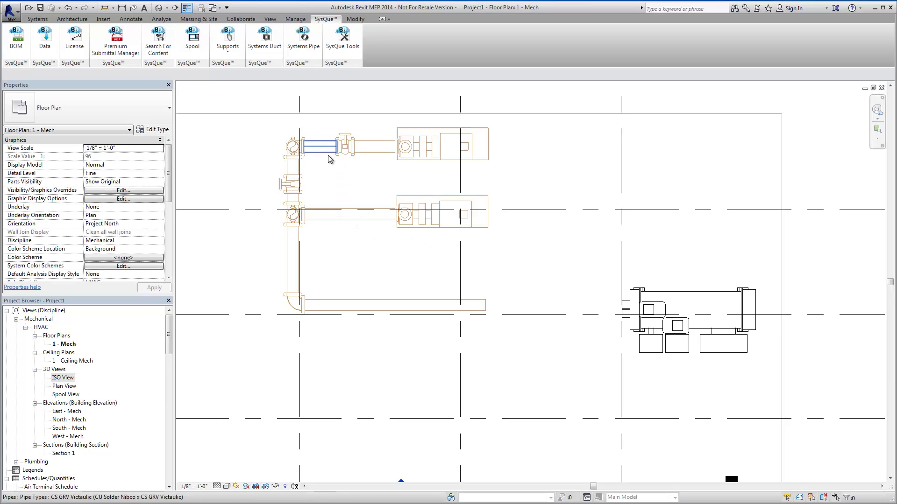
pyautogui.scroll(5, 330, 152)
pyautogui.moveTo(329, 150); pyautogui.dragTo(422, 237, button='middle')
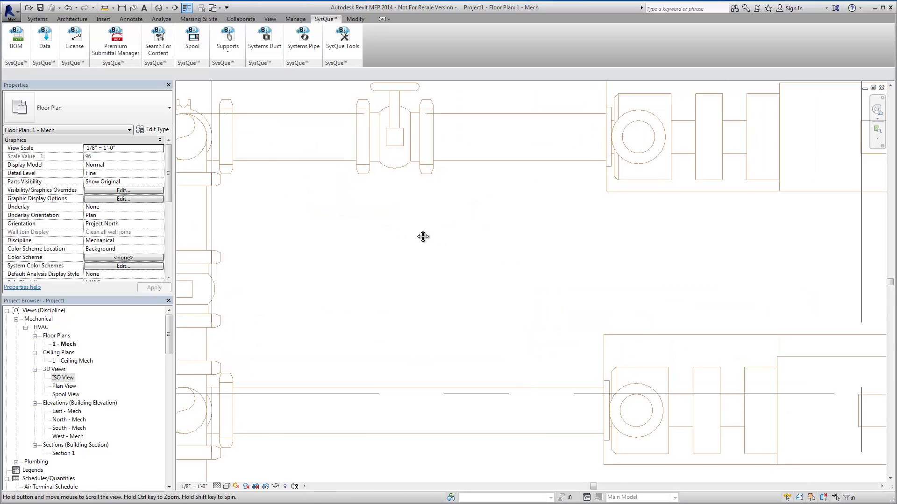
pyautogui.scroll(2, 423, 237)
pyautogui.click(412, 233)
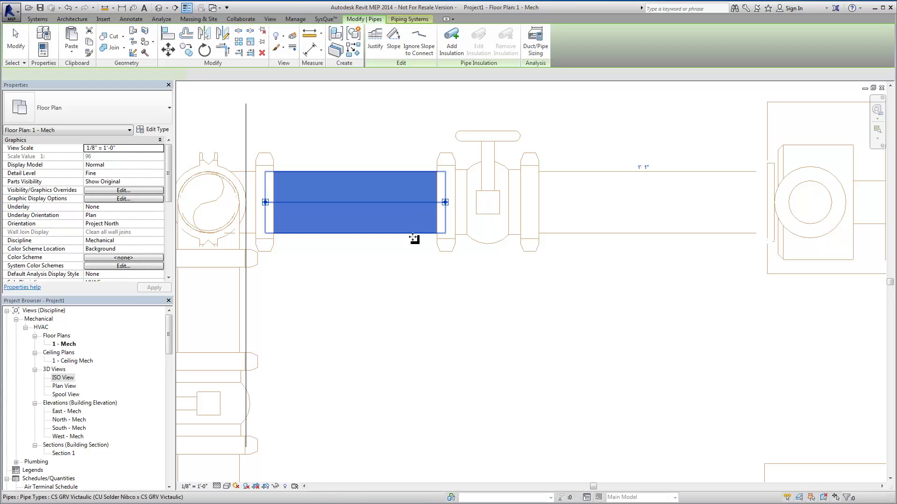
pyautogui.click(441, 245)
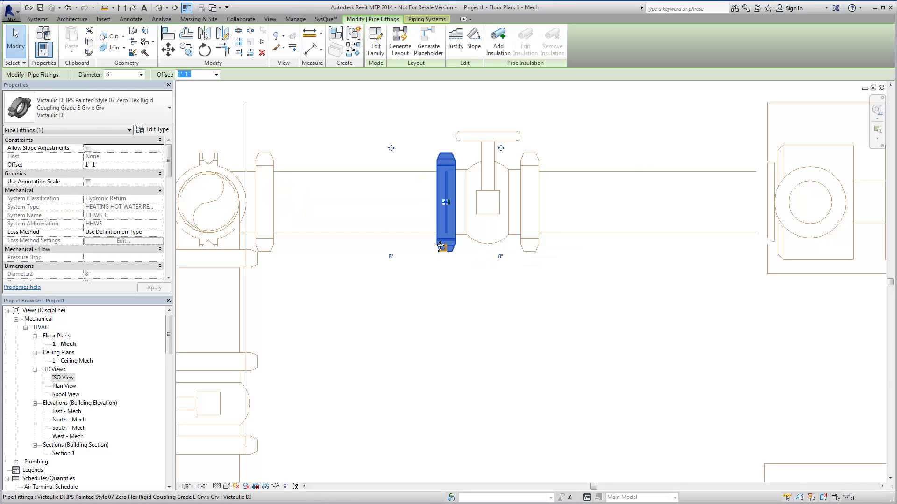
pyautogui.scroll(3, 449, 199)
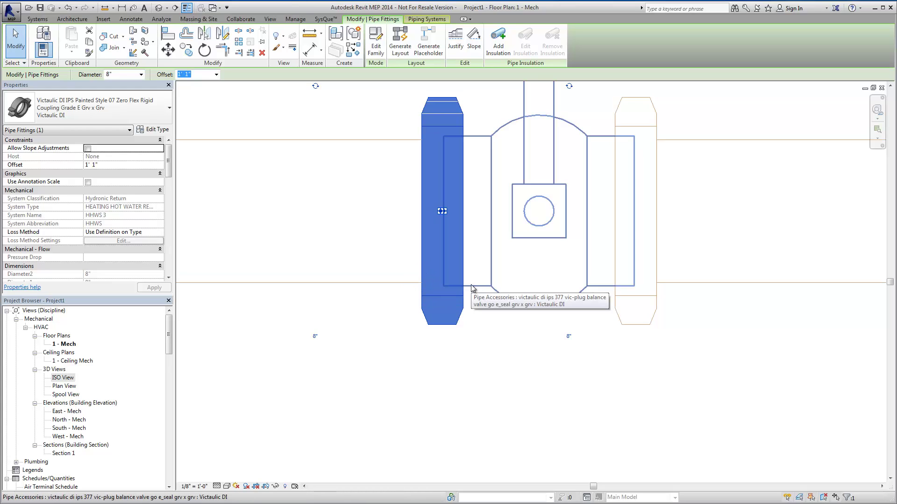
pyautogui.click(444, 346)
pyautogui.scroll(-4, 445, 346)
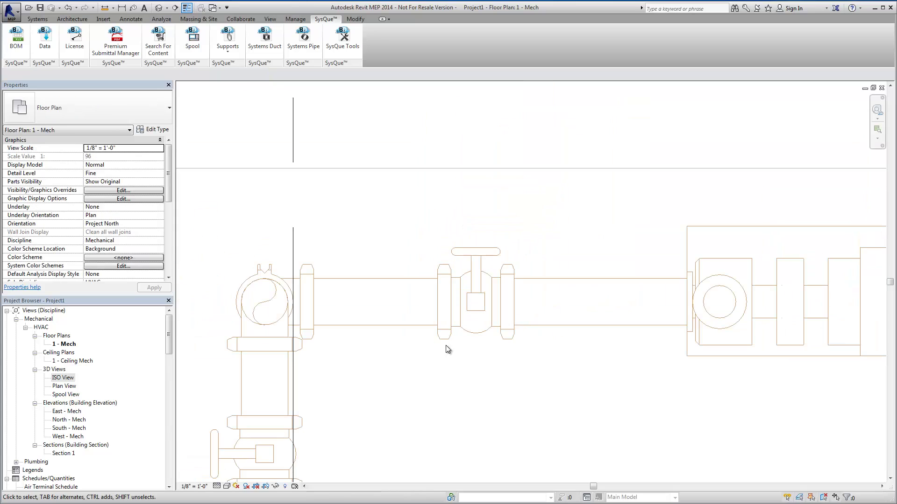
pyautogui.scroll(-3, 446, 345)
pyautogui.moveTo(445, 345); pyautogui.dragTo(438, 195, button='middle')
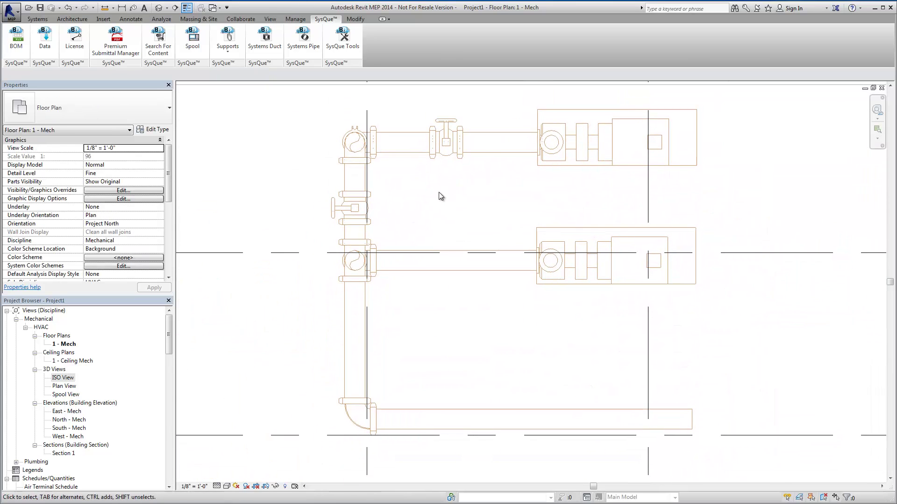
# In the Spool View, open Pipe Spooling settings and change the Spool Name Prefix to CHW
pyautogui.doubleClick(70, 394)
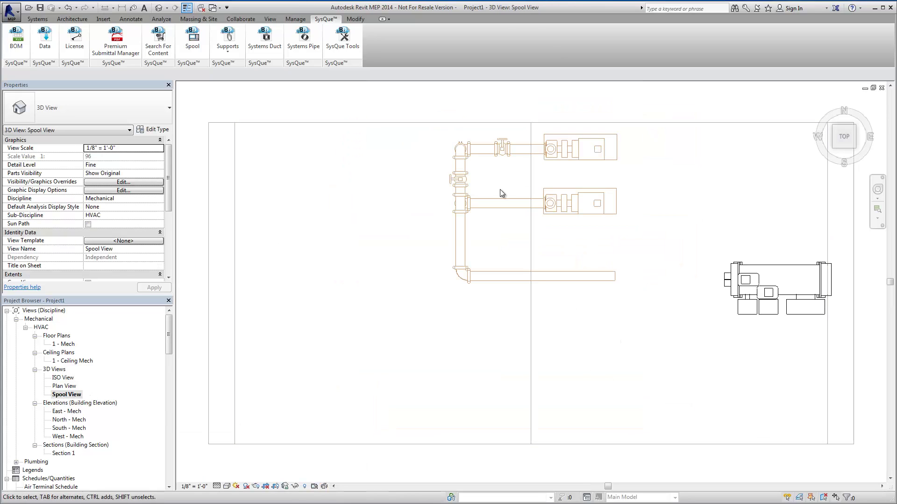
pyautogui.scroll(3, 500, 173)
pyautogui.scroll(1, 346, 156)
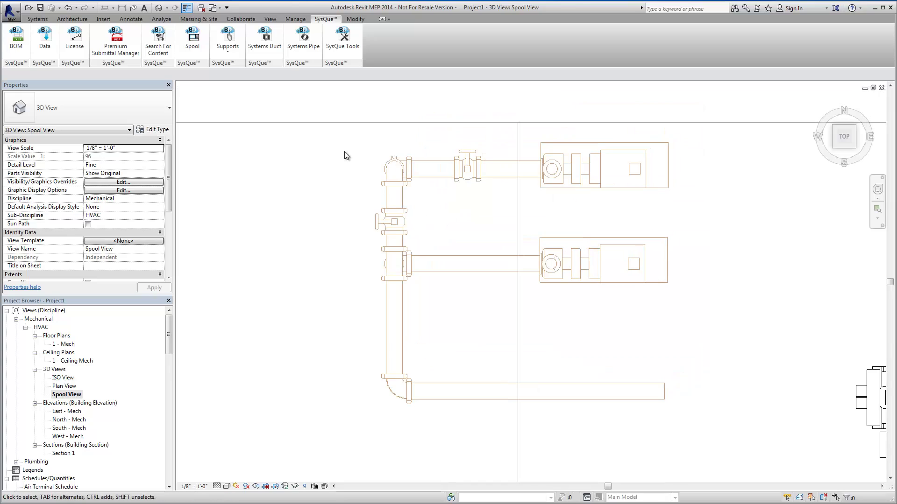
pyautogui.click(195, 44)
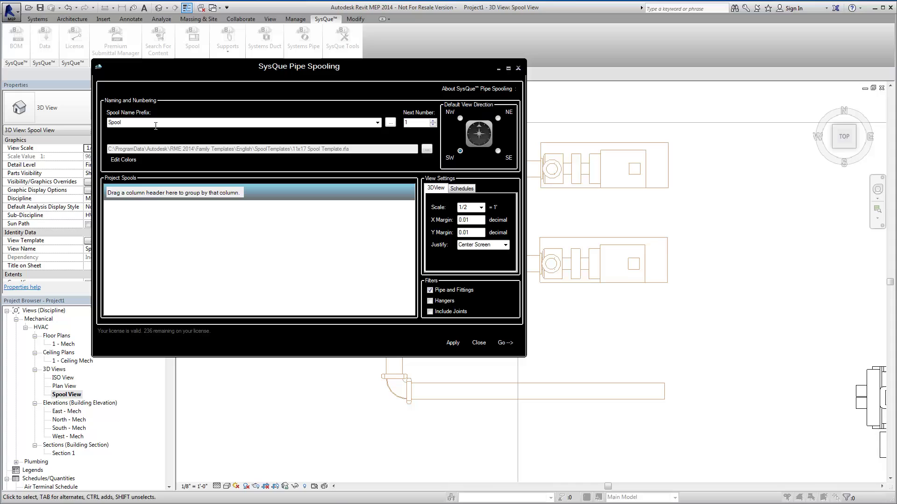
pyautogui.click(156, 123)
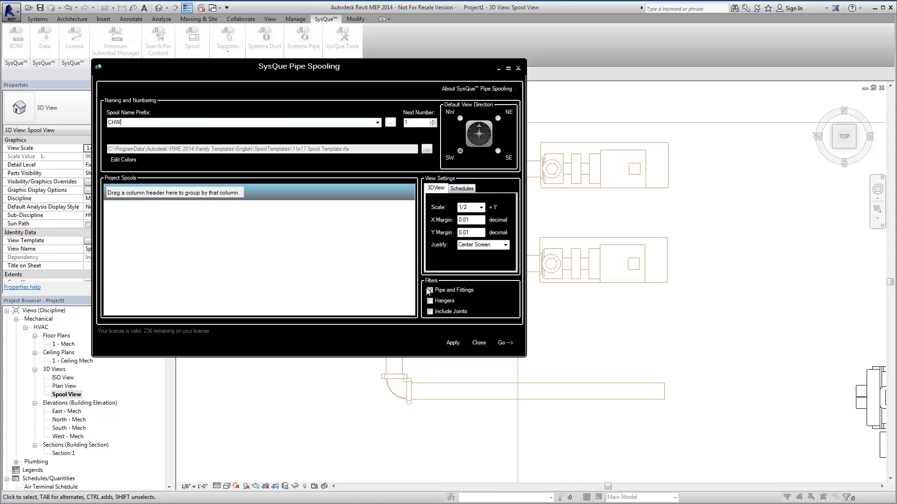
# Create spool CHW-1 from the upper valve and pipe, and CHW-2 from the next pipe run
pyautogui.click(504, 344)
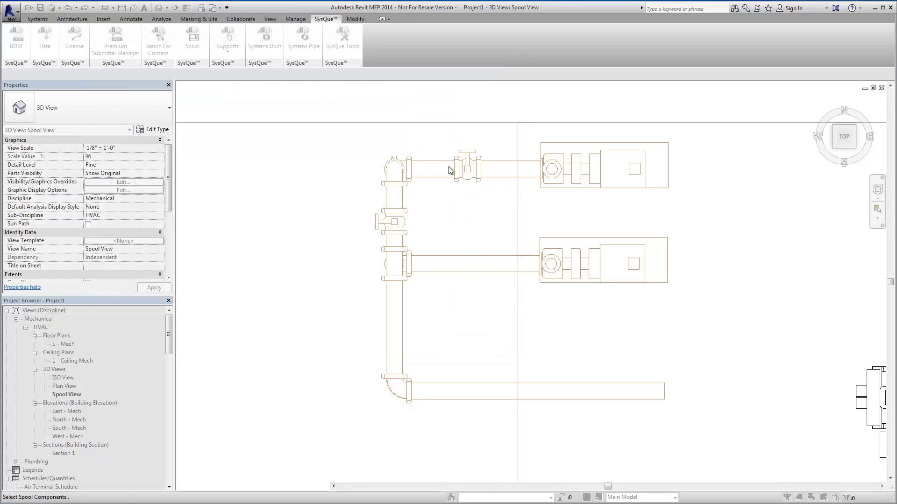
pyautogui.click(459, 154)
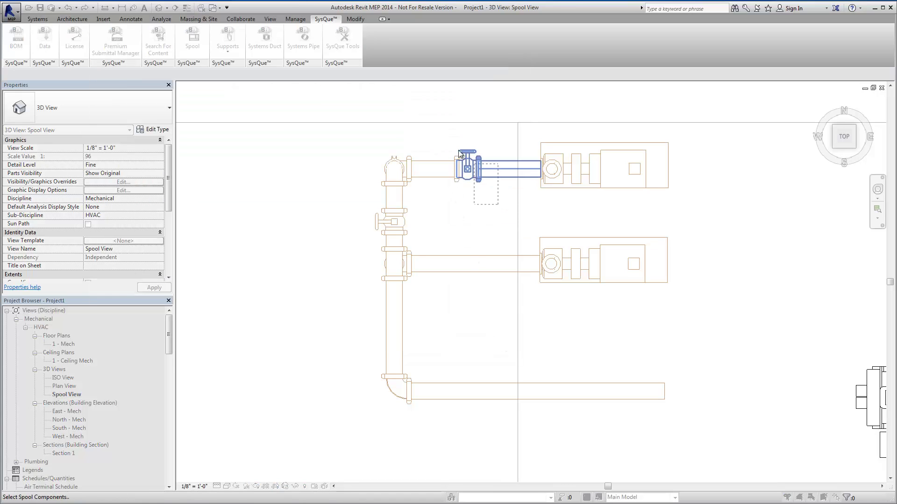
pyautogui.press('Return')
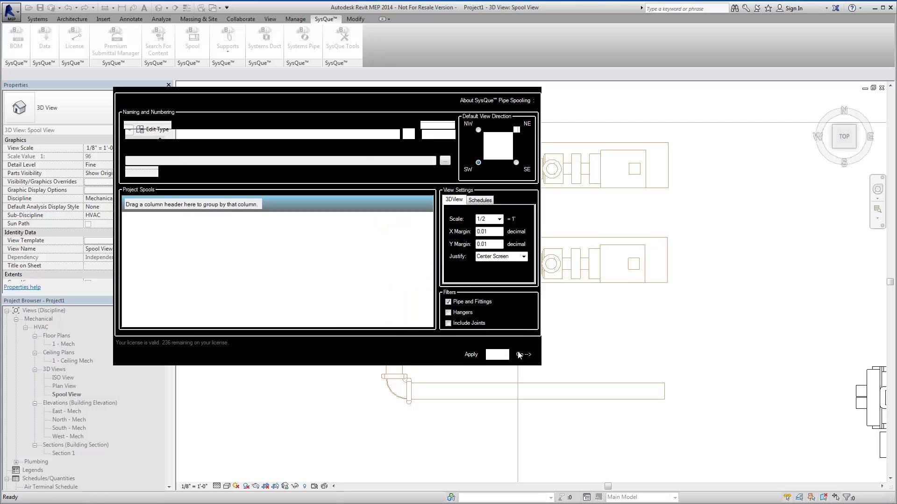
pyautogui.click(523, 355)
pyautogui.moveTo(356, 125); pyautogui.dragTo(427, 226)
pyautogui.press('Return')
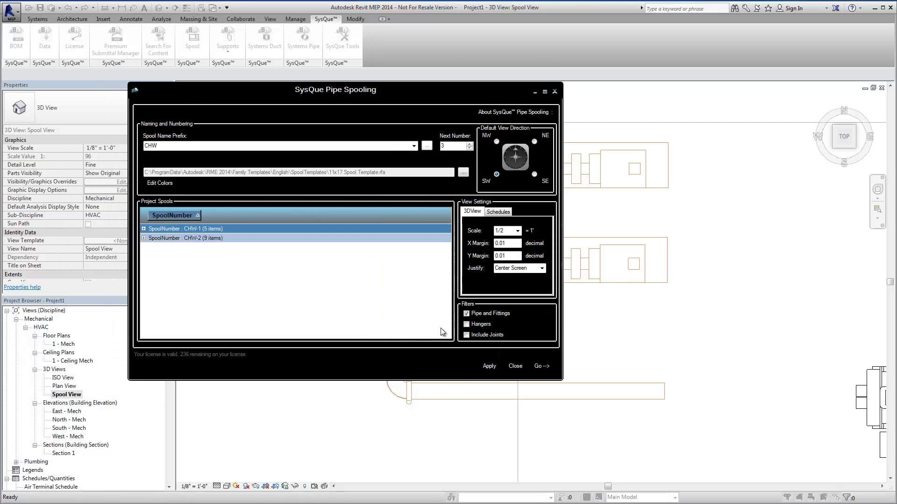
# Create spools CHW-3 and CHW-4 from the middle and lower pipe runs, then expand CHW-1
pyautogui.click(541, 366)
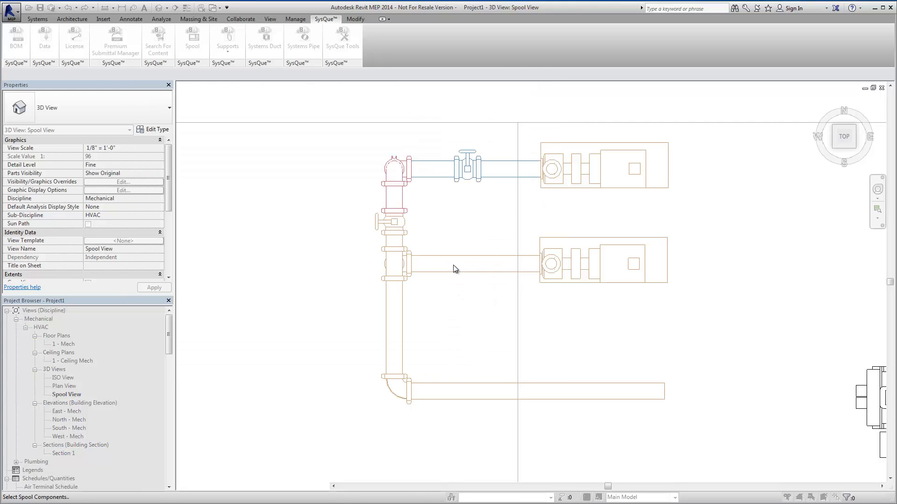
pyautogui.moveTo(453, 265); pyautogui.dragTo(363, 228)
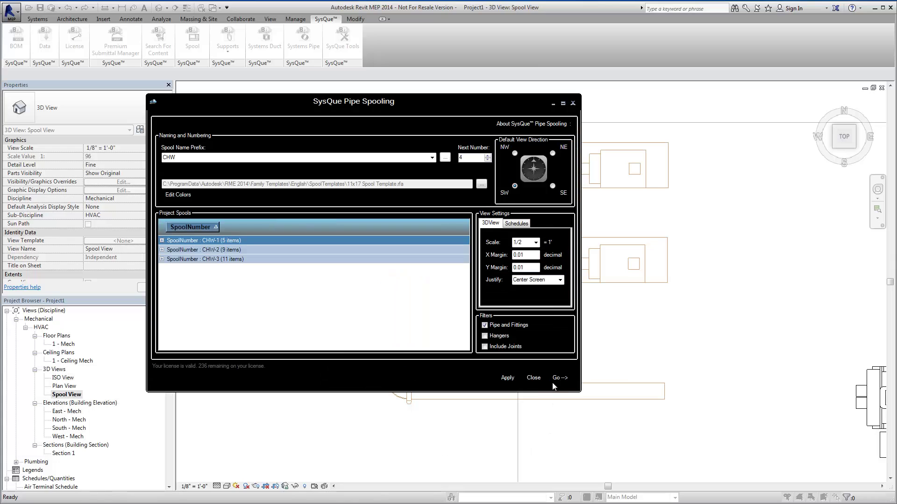
pyautogui.click(558, 378)
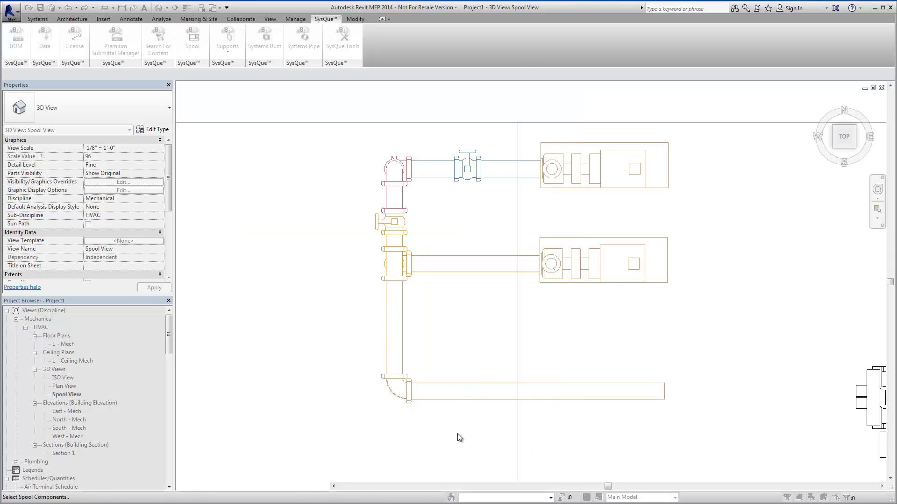
pyautogui.moveTo(457, 433); pyautogui.dragTo(398, 356)
pyautogui.moveTo(339, 307); pyautogui.dragTo(304, 279)
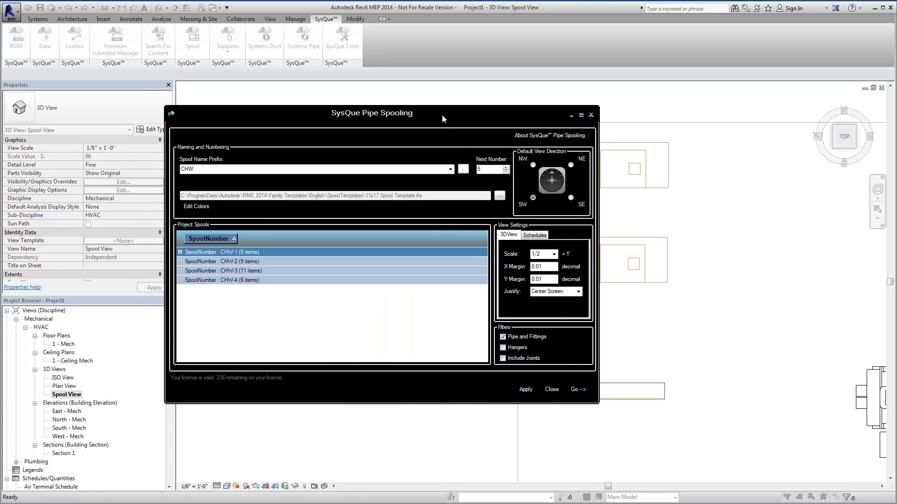
pyautogui.moveTo(442, 118); pyautogui.dragTo(187, 193)
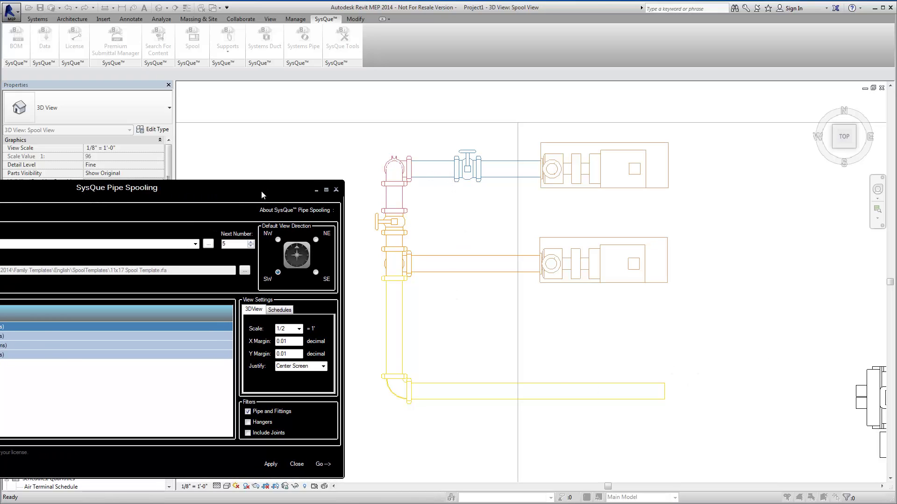
pyautogui.moveTo(261, 191); pyautogui.dragTo(446, 117)
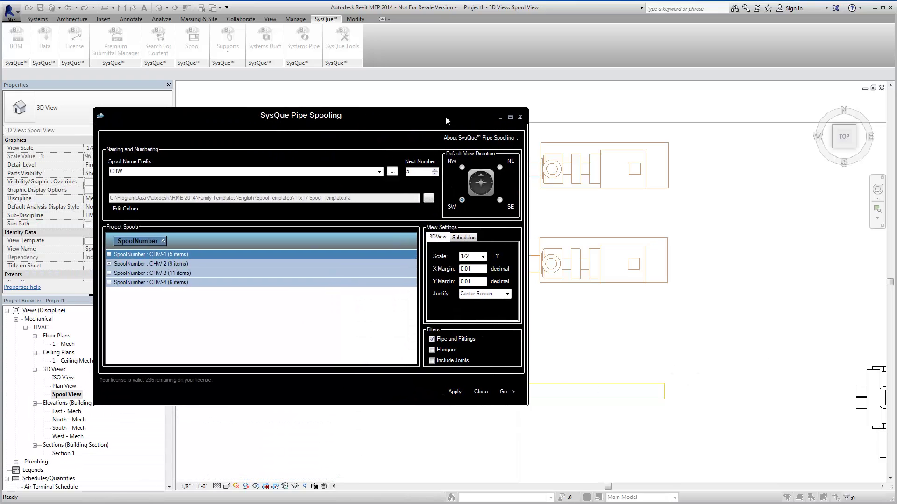
pyautogui.click(109, 253)
# Generate spool views and sheets for all four CHW spools with Create All Spools
pyautogui.click(117, 272)
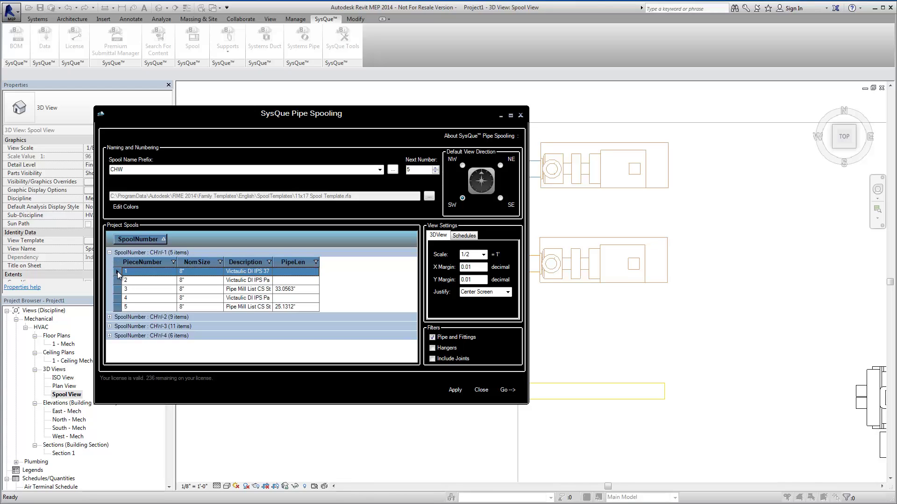
pyautogui.rightClick(131, 275)
pyautogui.moveTo(153, 289)
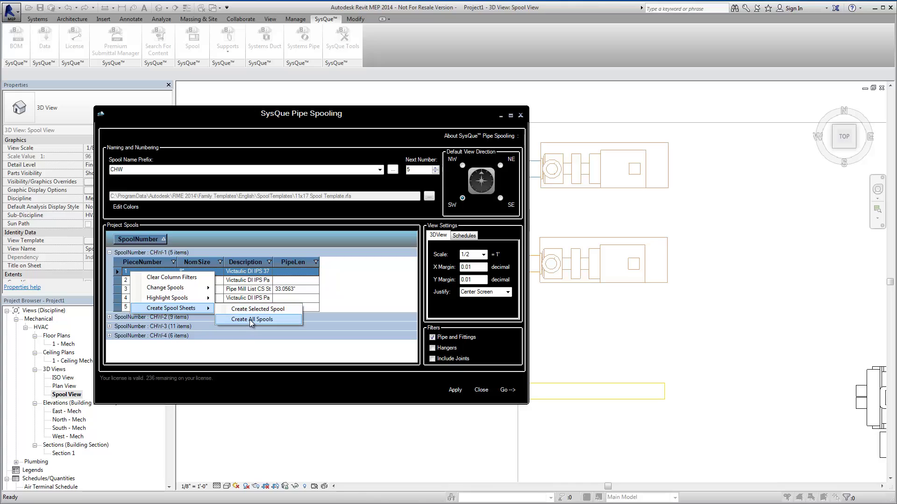
pyautogui.click(251, 320)
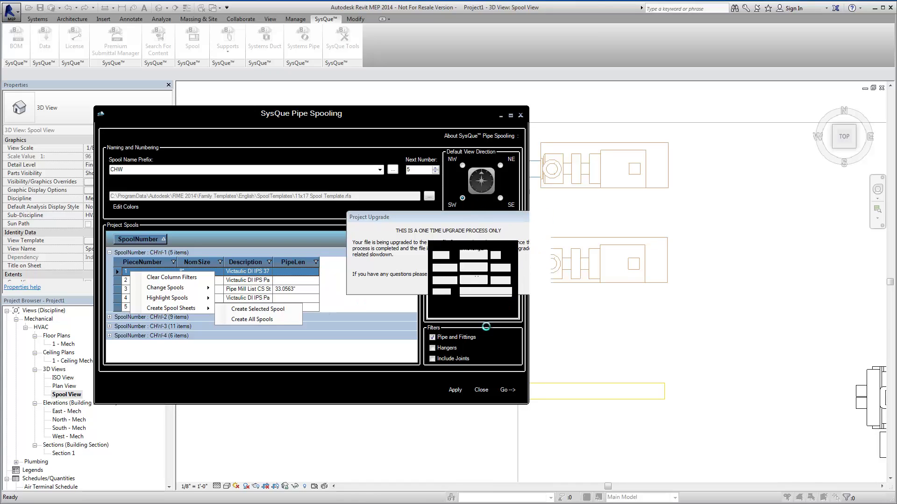
# Open sheet CHW-4 and widen the fitting schedule's Description column so rows fit one line
pyautogui.click(481, 390)
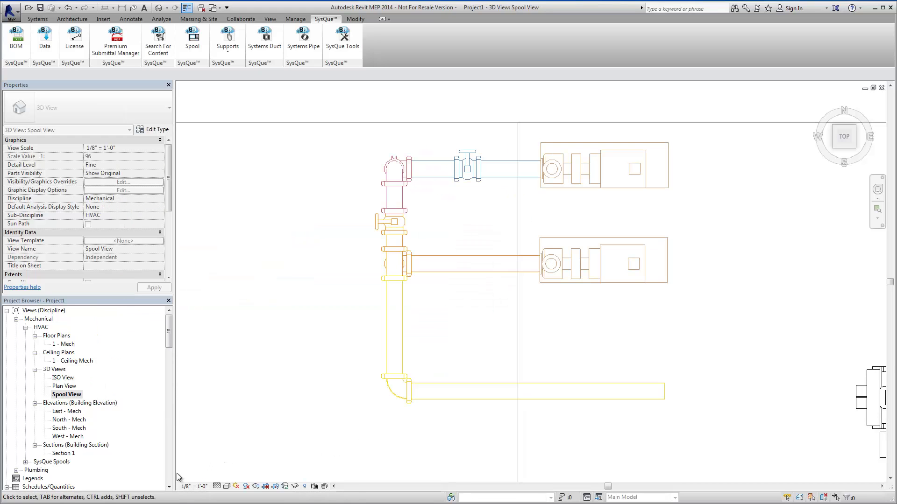
pyautogui.scroll(-20, 171, 475)
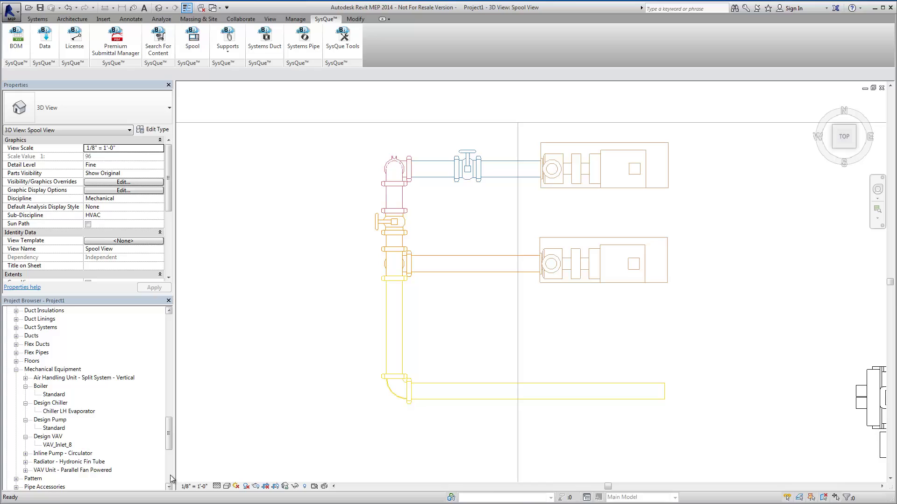
pyautogui.scroll(-5, 170, 475)
pyautogui.scroll(6, 168, 326)
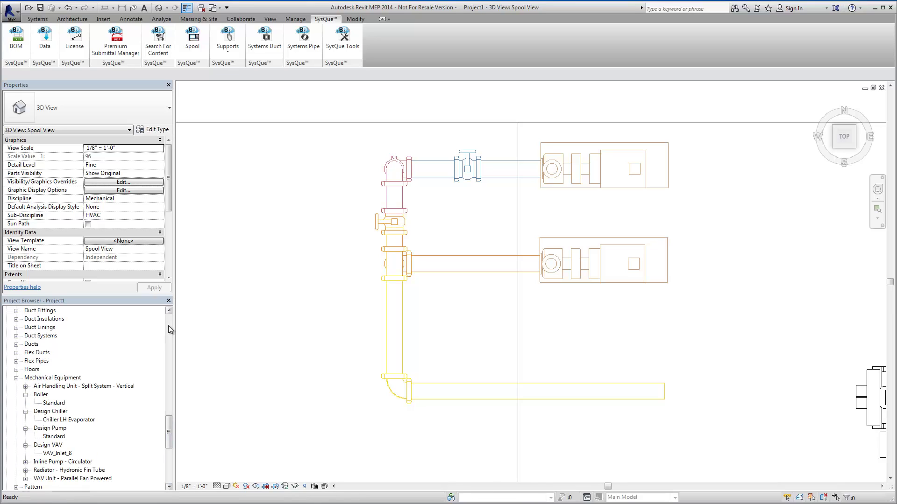
pyautogui.scroll(7, 168, 326)
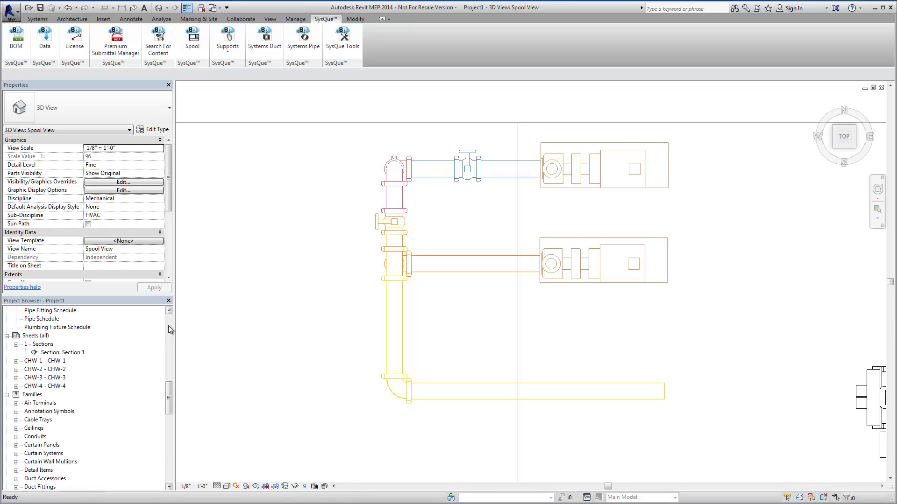
pyautogui.click(62, 387)
pyautogui.doubleClick(60, 385)
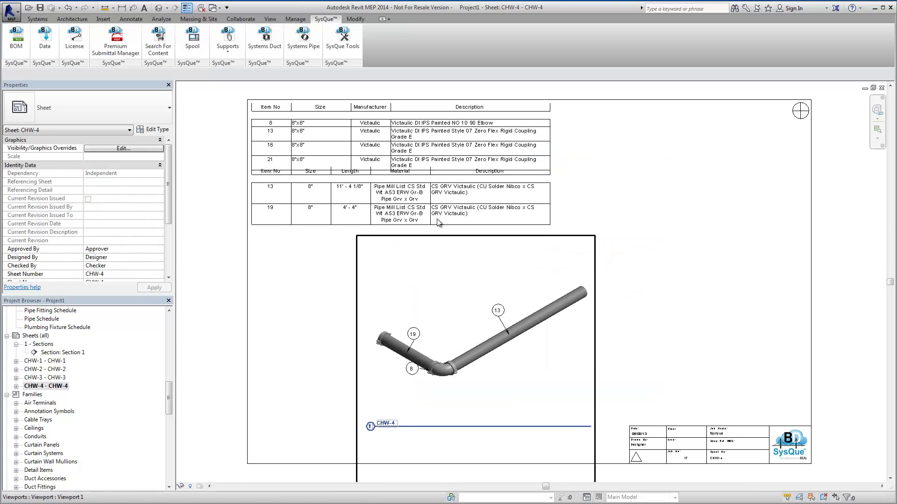
pyautogui.click(548, 119)
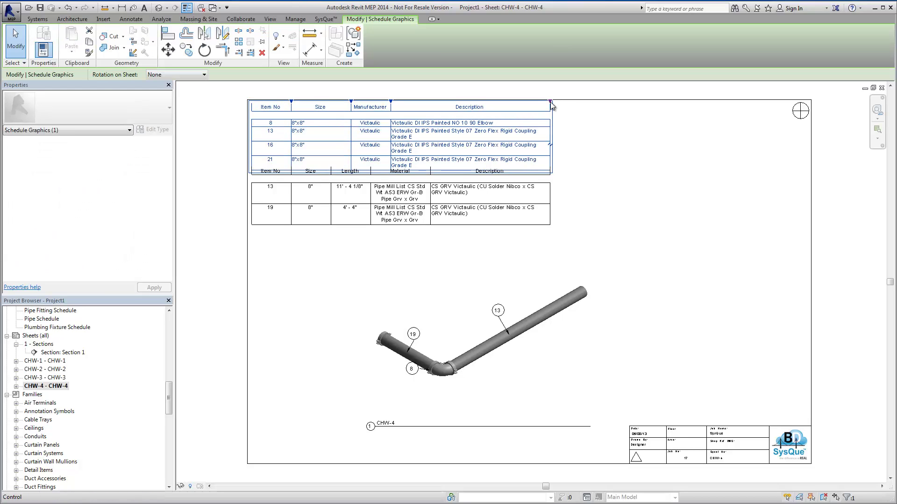
pyautogui.moveTo(550, 102); pyautogui.dragTo(648, 102)
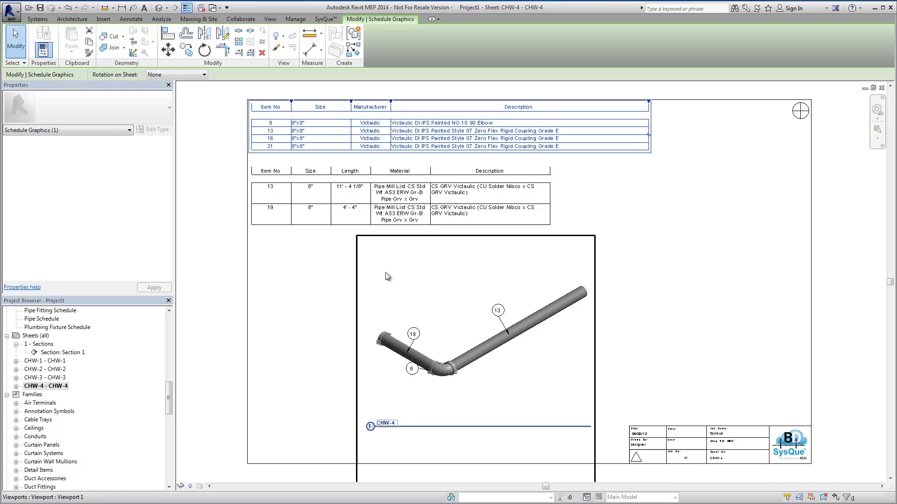
# Activate the sheet's 3D view and add aligned dimensions: 4'-10 3/4" on the short pipe, 12'-0" on the long pipe
pyautogui.rightClick(388, 299)
pyautogui.click(416, 316)
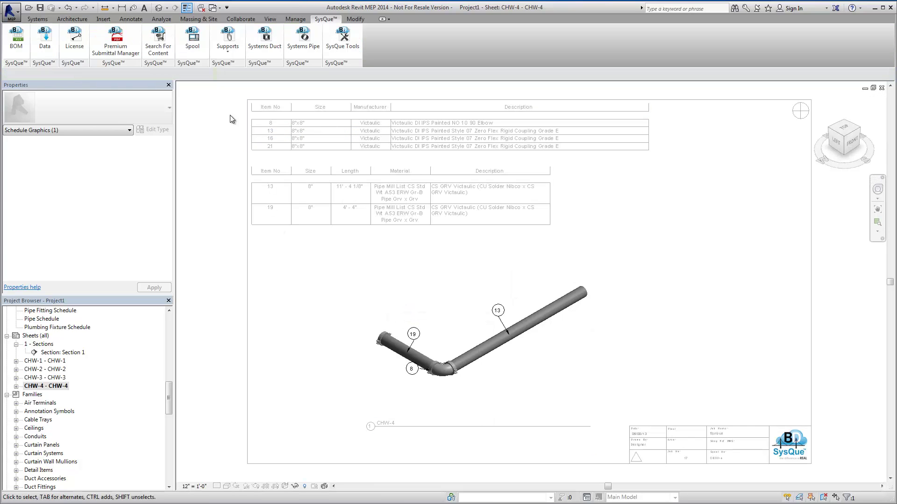
pyautogui.click(133, 20)
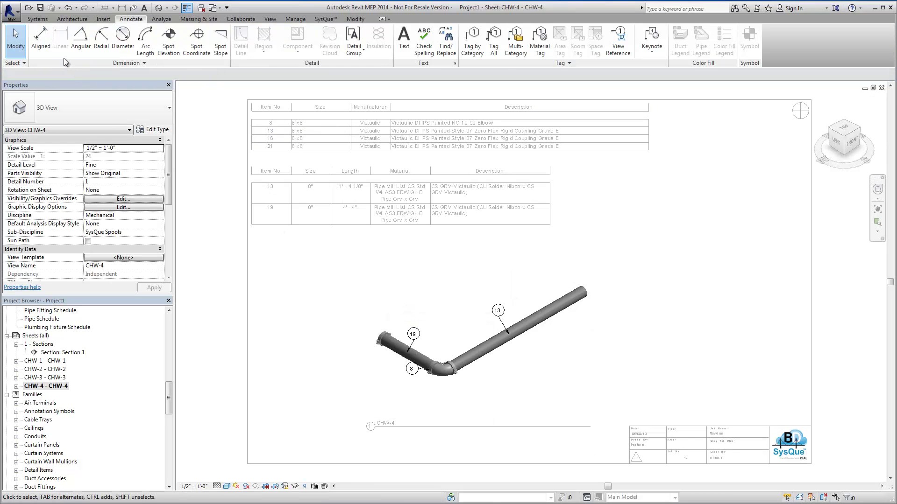
pyautogui.click(40, 40)
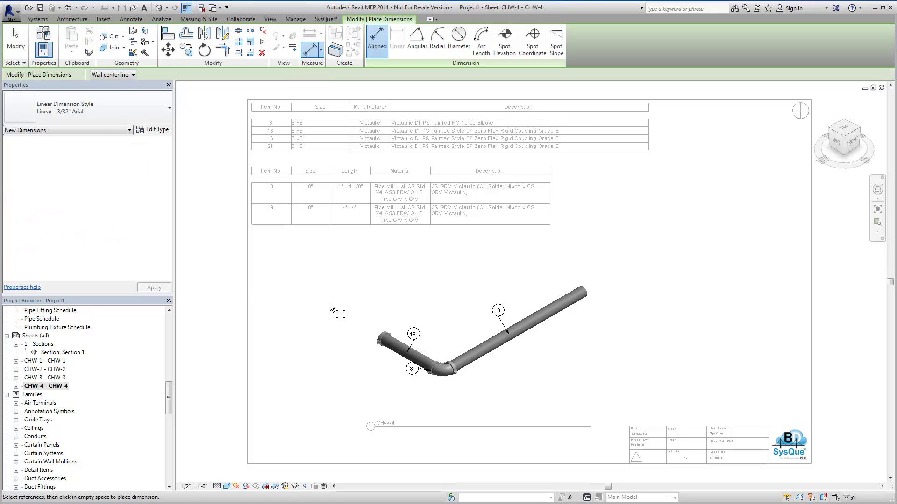
pyautogui.click(384, 340)
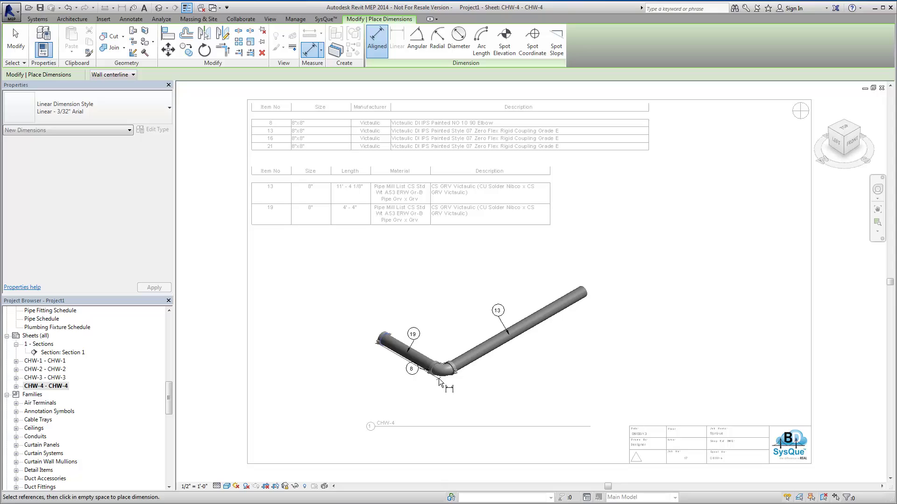
pyautogui.click(434, 385)
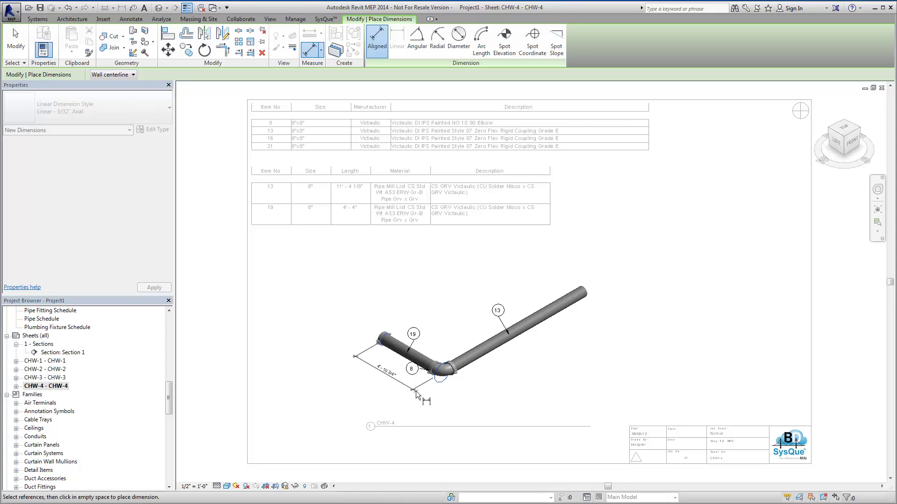
pyautogui.click(416, 396)
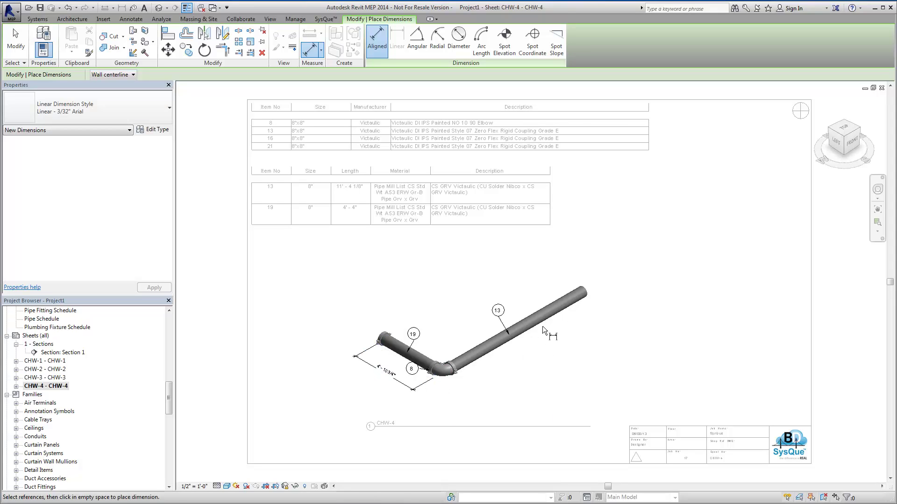
pyautogui.click(584, 291)
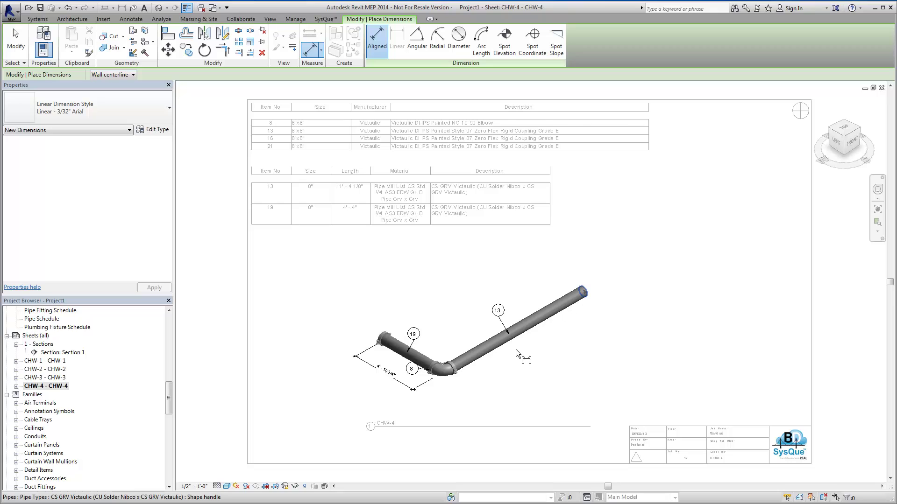
pyautogui.click(447, 378)
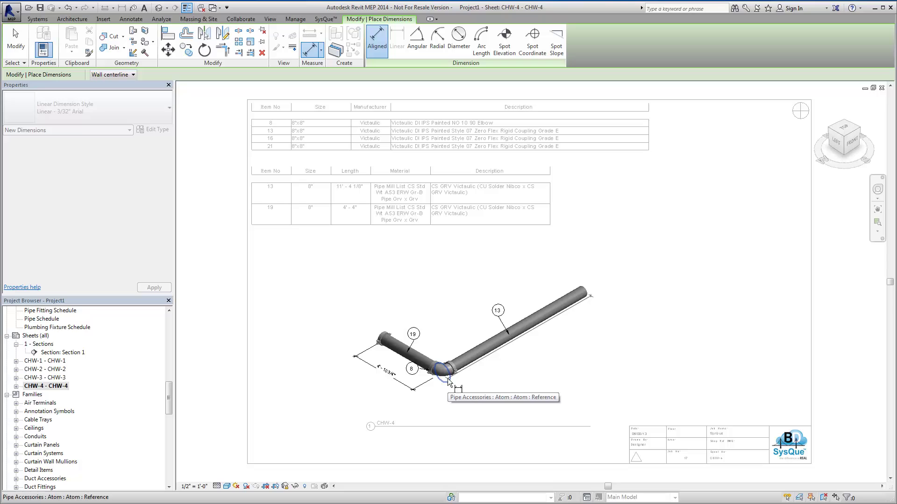
pyautogui.click(466, 397)
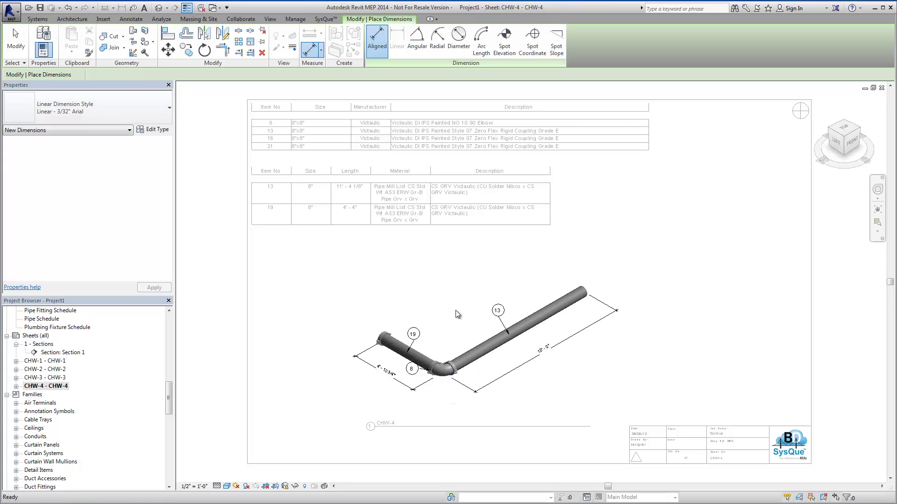
pyautogui.rightClick(447, 290)
# Deactivate the view and widen the pipe schedule's Description and Material columns to one-line rows
pyautogui.click(482, 334)
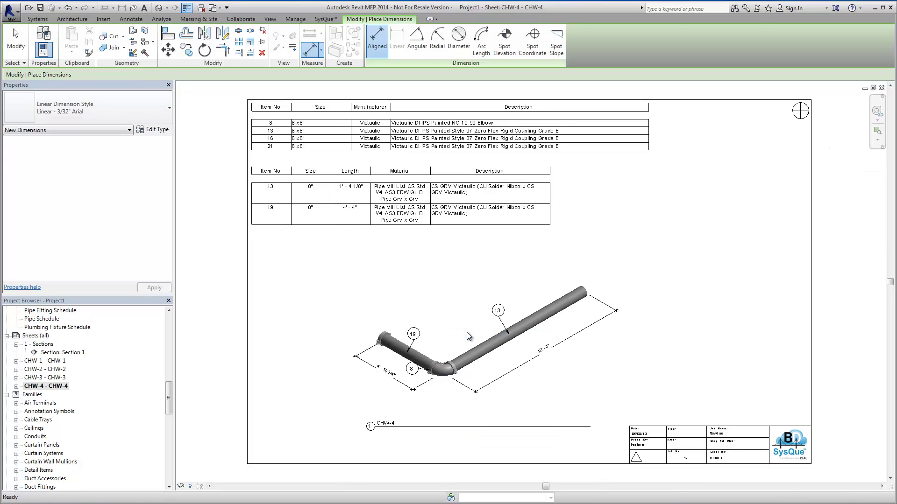
pyautogui.click(550, 215)
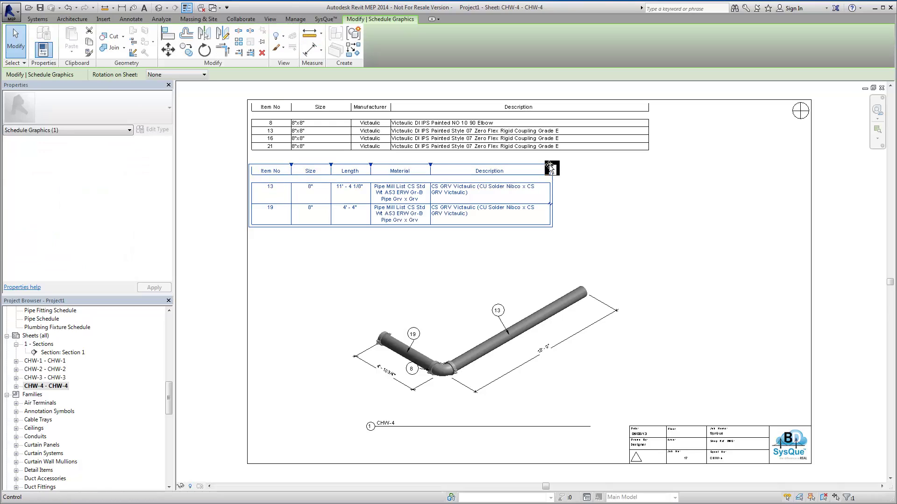
pyautogui.moveTo(581, 170); pyautogui.dragTo(672, 168)
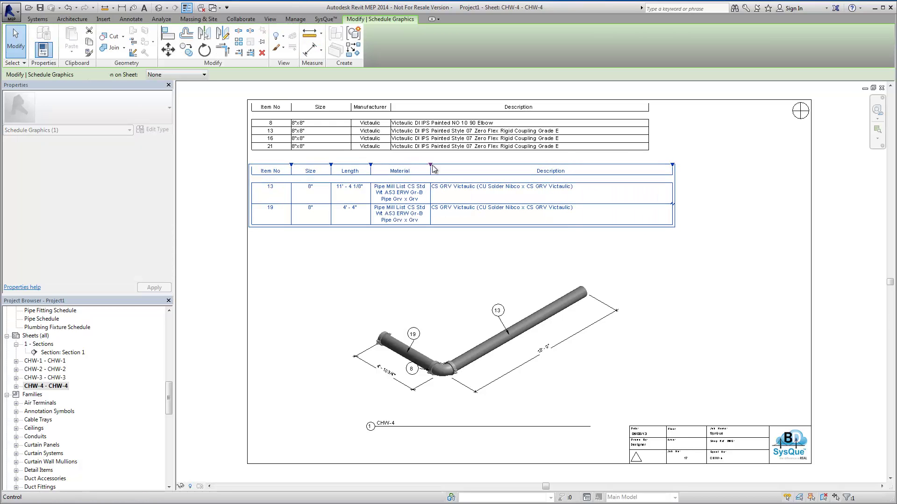
pyautogui.moveTo(431, 168); pyautogui.dragTo(517, 169)
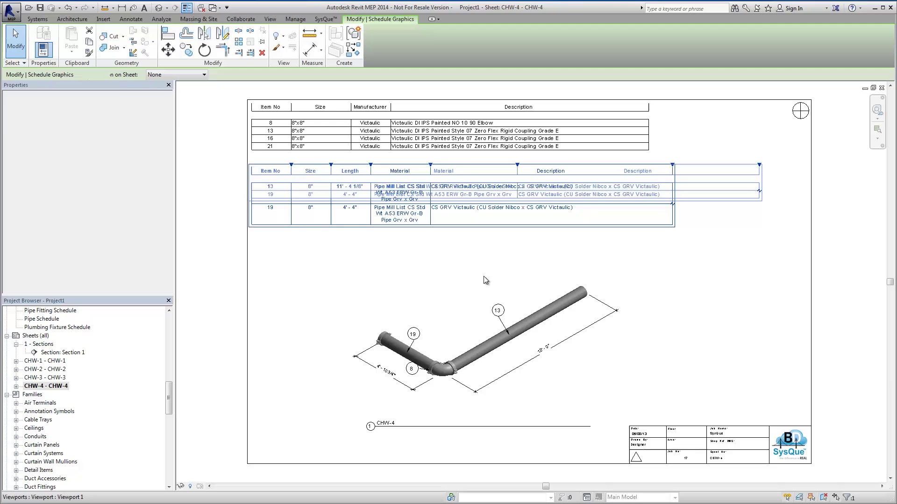
pyautogui.click(673, 293)
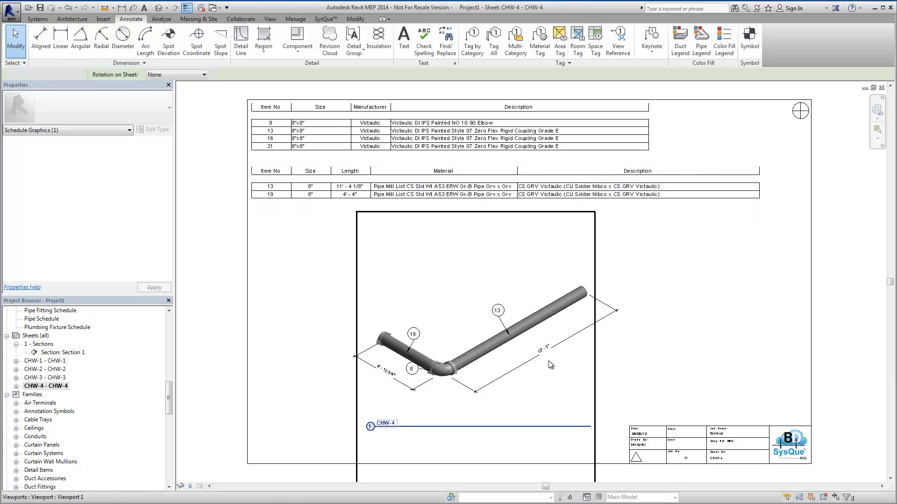
pyautogui.press('Escape')
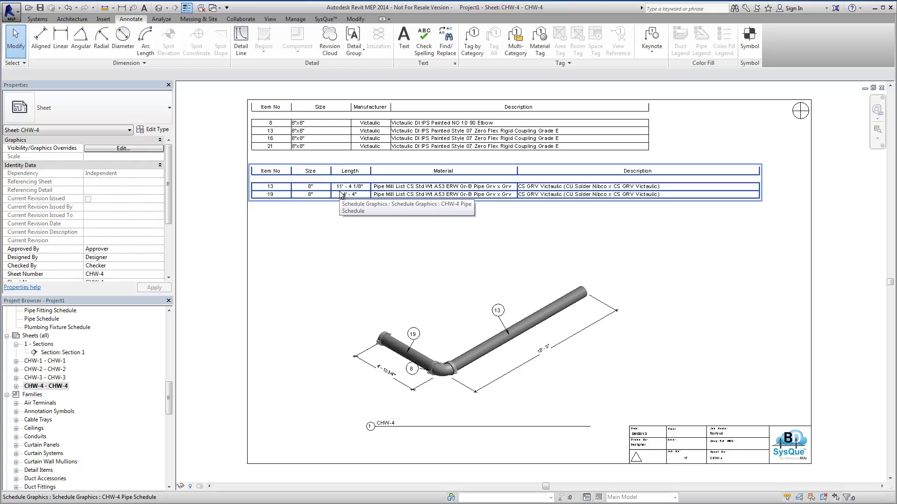
# Close the 3D spool view and tile the floor plan and sheet CHW-4 side by side
pyautogui.click(874, 88)
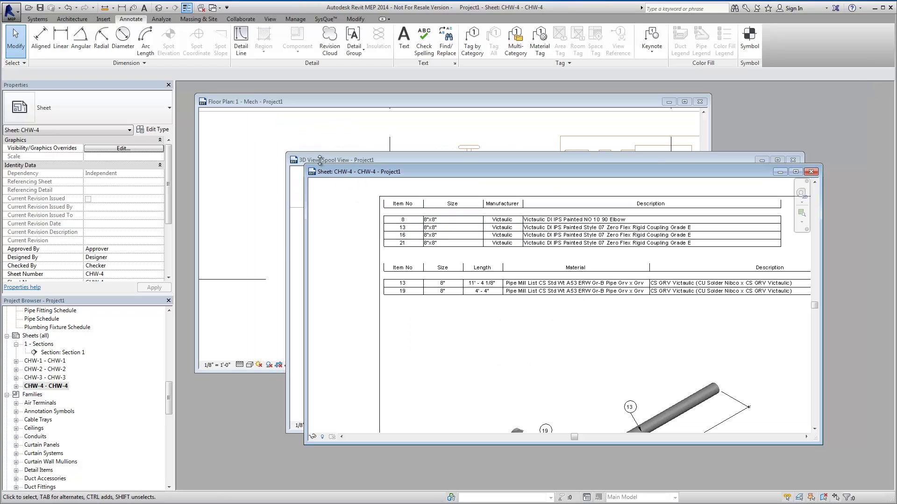
pyautogui.moveTo(360, 174); pyautogui.dragTo(506, 200)
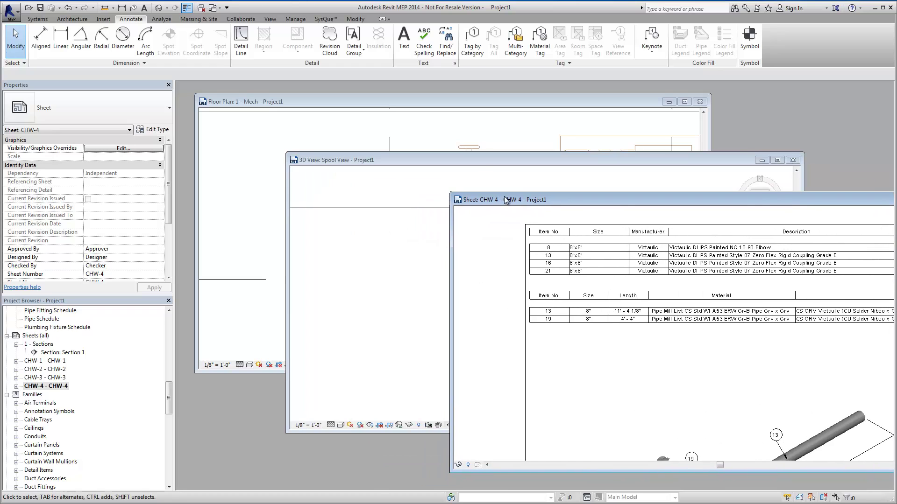
pyautogui.click(461, 139)
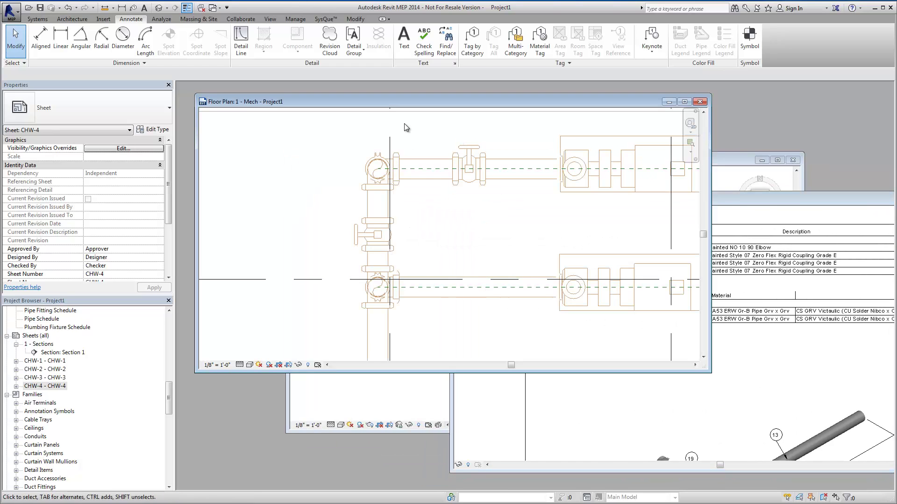
pyautogui.scroll(-3, 408, 173)
pyautogui.moveTo(456, 248); pyautogui.dragTo(365, 201, button='middle')
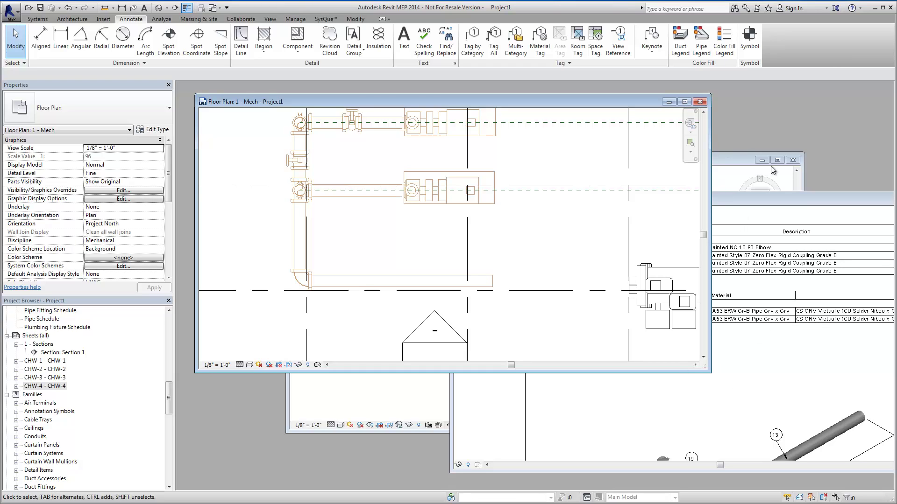
pyautogui.click(793, 161)
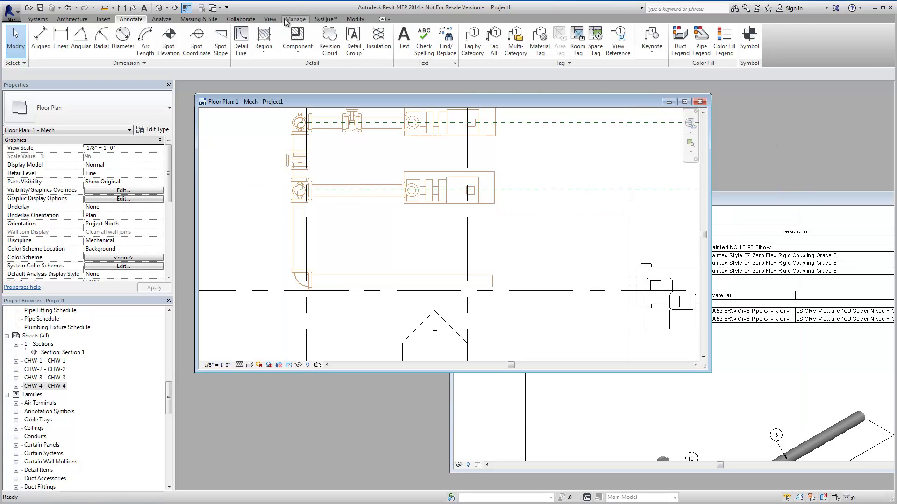
pyautogui.click(270, 19)
pyautogui.click(731, 54)
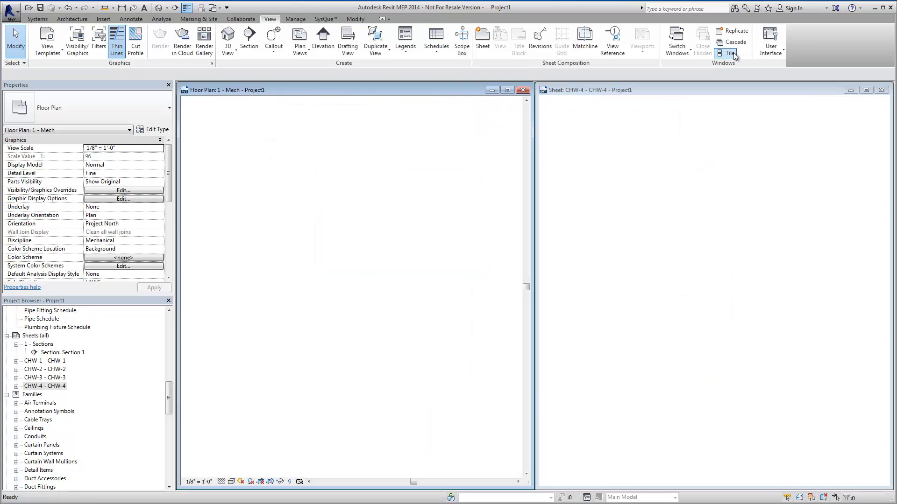
pyautogui.click(723, 371)
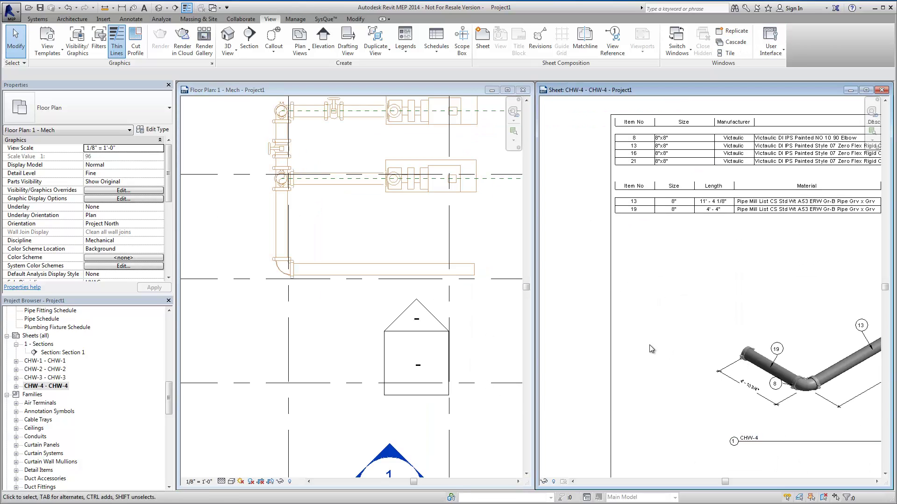
pyautogui.moveTo(738, 326); pyautogui.dragTo(575, 295, button='middle')
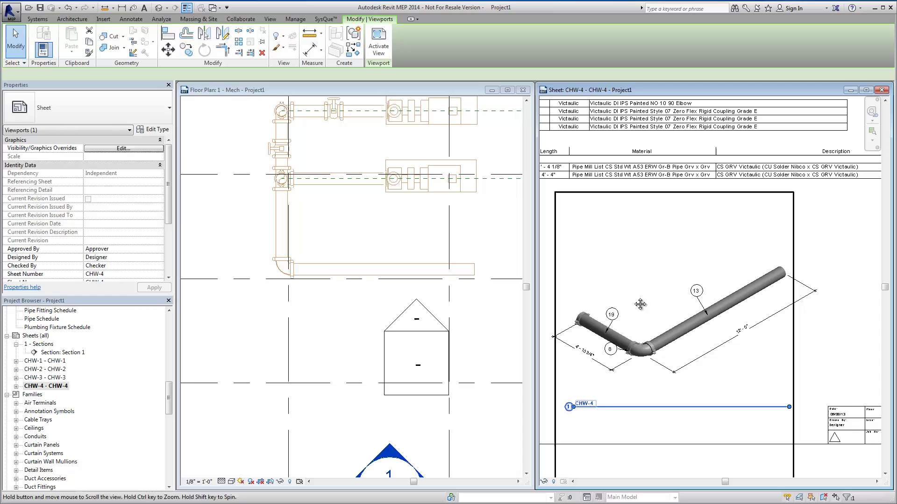
# Shorten the long pipe in the floor plan and confirm the sheet updates to 9'-0 1/4"
pyautogui.click(466, 274)
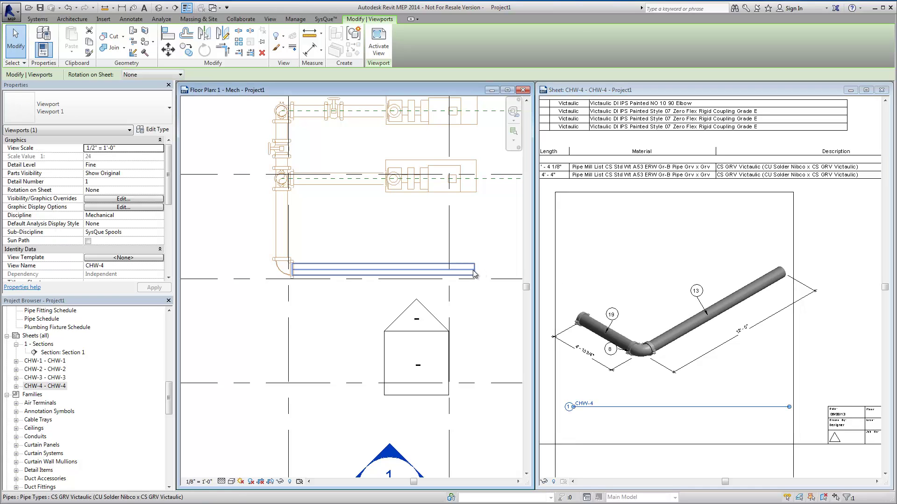
pyautogui.click(474, 274)
pyautogui.moveTo(473, 270); pyautogui.dragTo(437, 270)
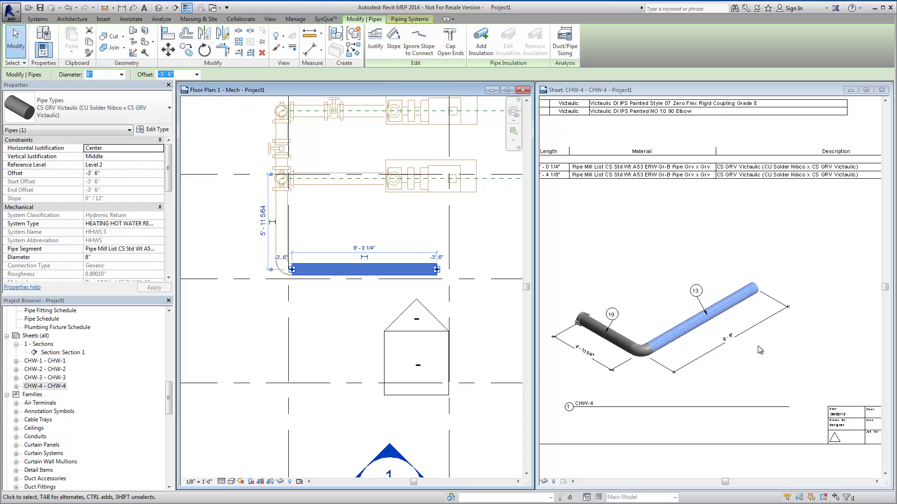
pyautogui.click(719, 350)
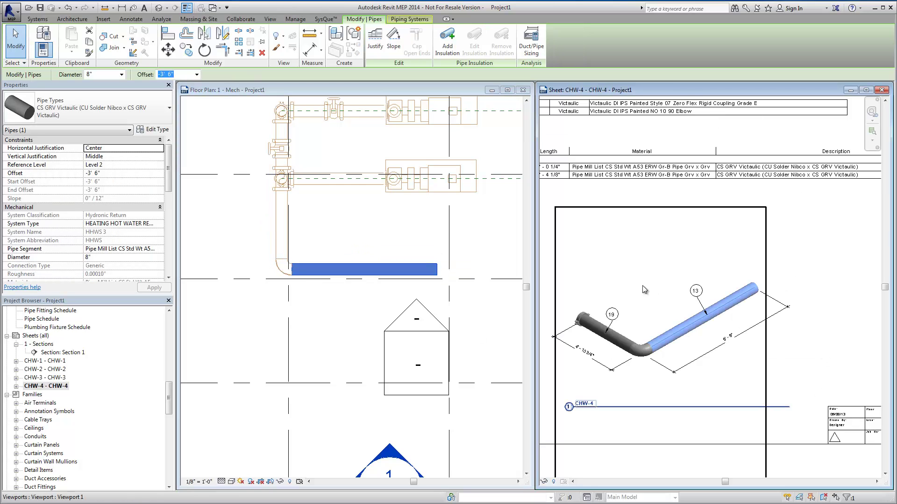
pyautogui.moveTo(579, 211); pyautogui.dragTo(723, 214, button='middle')
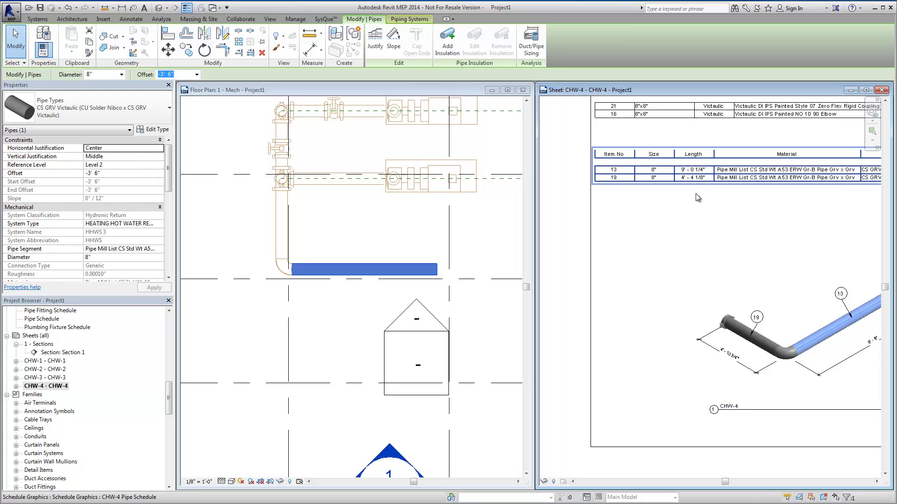
pyautogui.scroll(-3, 659, 317)
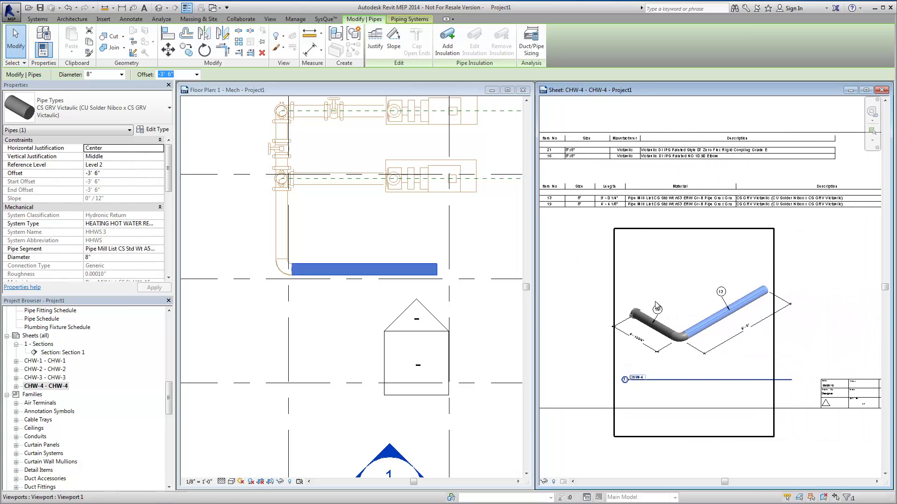
pyautogui.click(578, 443)
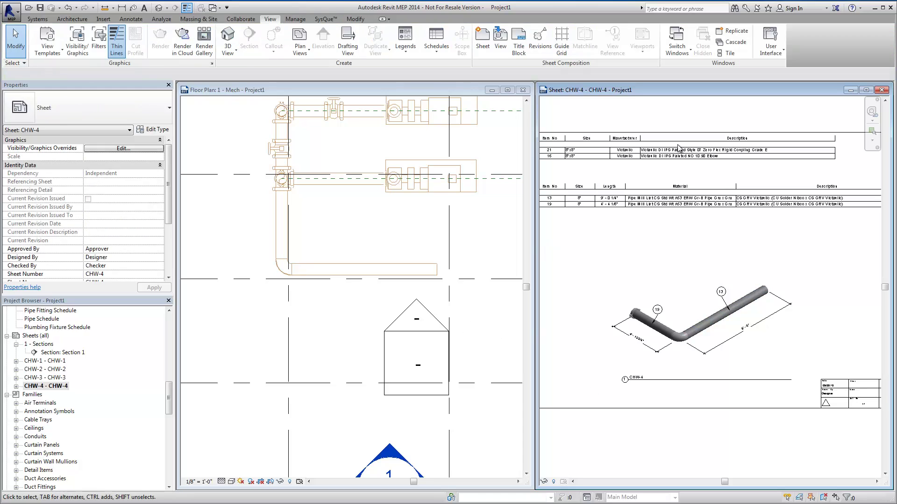
# Maximize the CHW-4 sheet window and zoom to fit, showing pipe 13 at 9'-0 1/4"
pyautogui.doubleClick(679, 88)
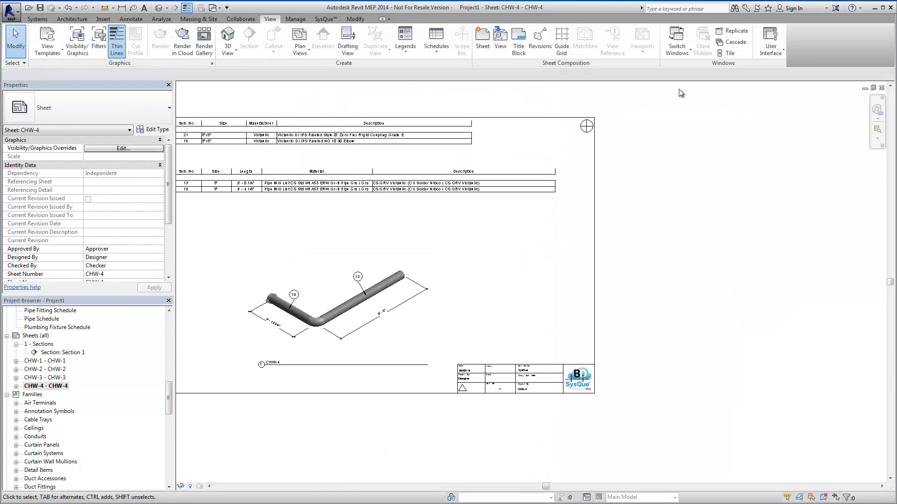
pyautogui.press('z')
pyautogui.press('f')
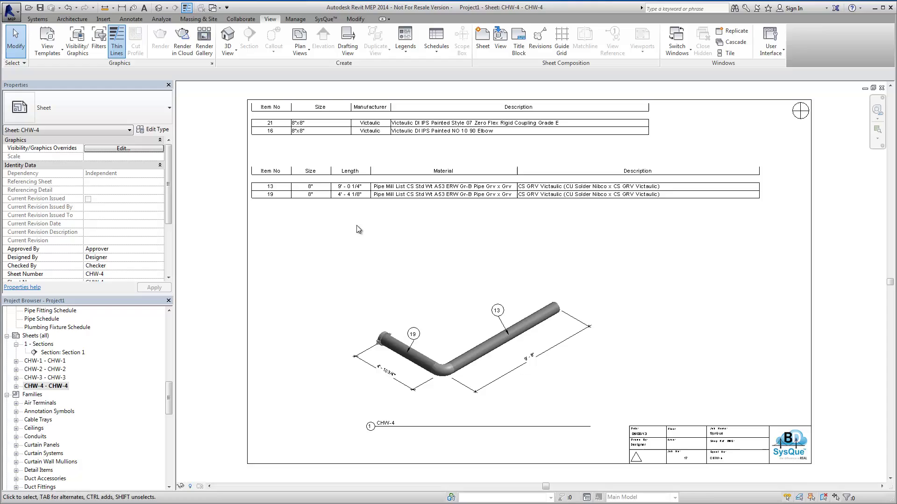